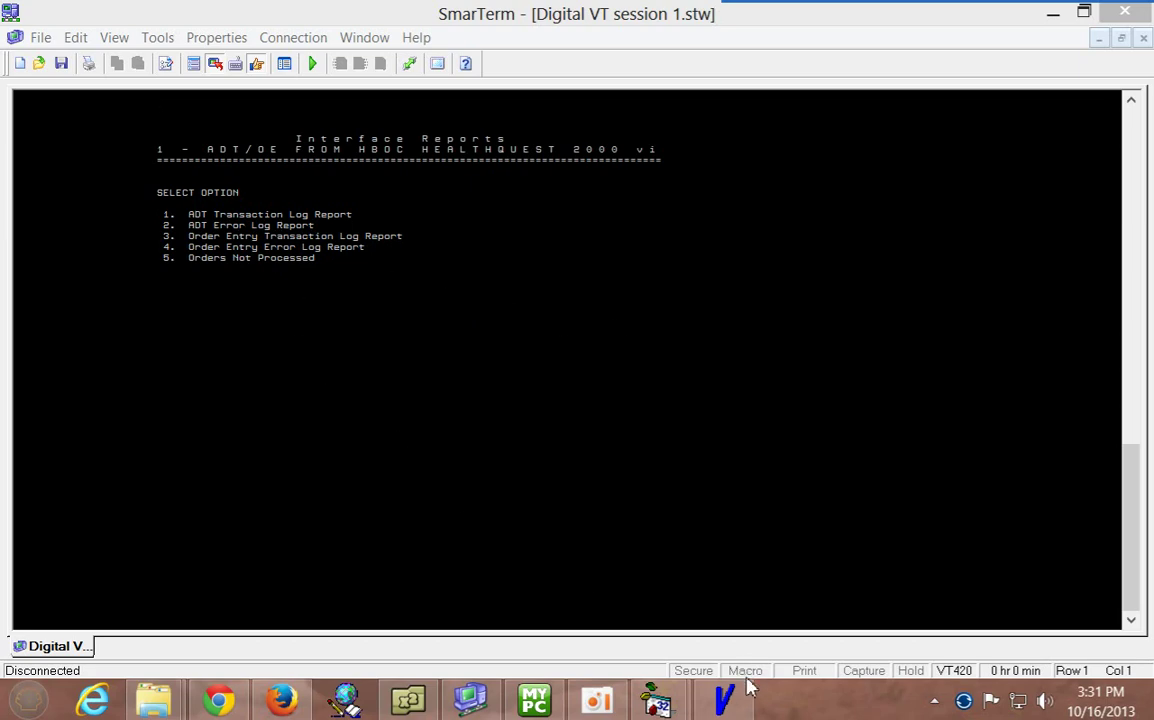
Switch to the V file viewer and examine the order codes in the Orders Not Processed report through its last entry.
{"action": "left_click", "coordinate": [733, 706]}
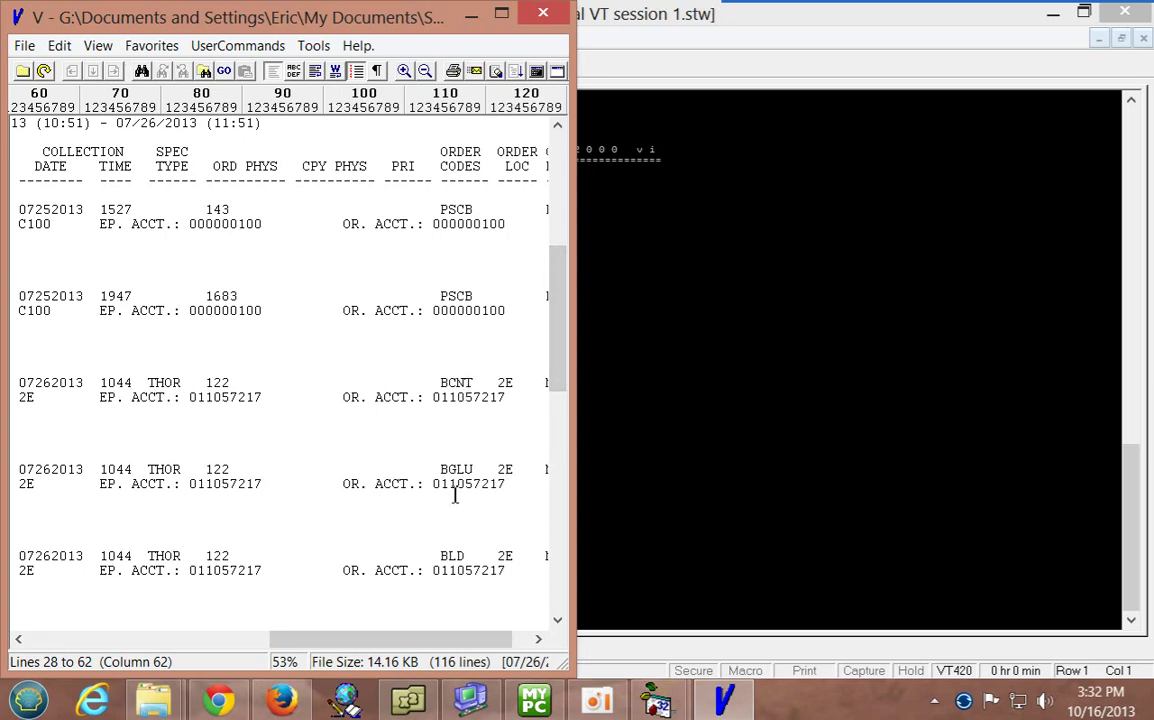
{"action": "left_click_drag", "start_coordinate": [564, 332], "coordinate": [568, 368]}
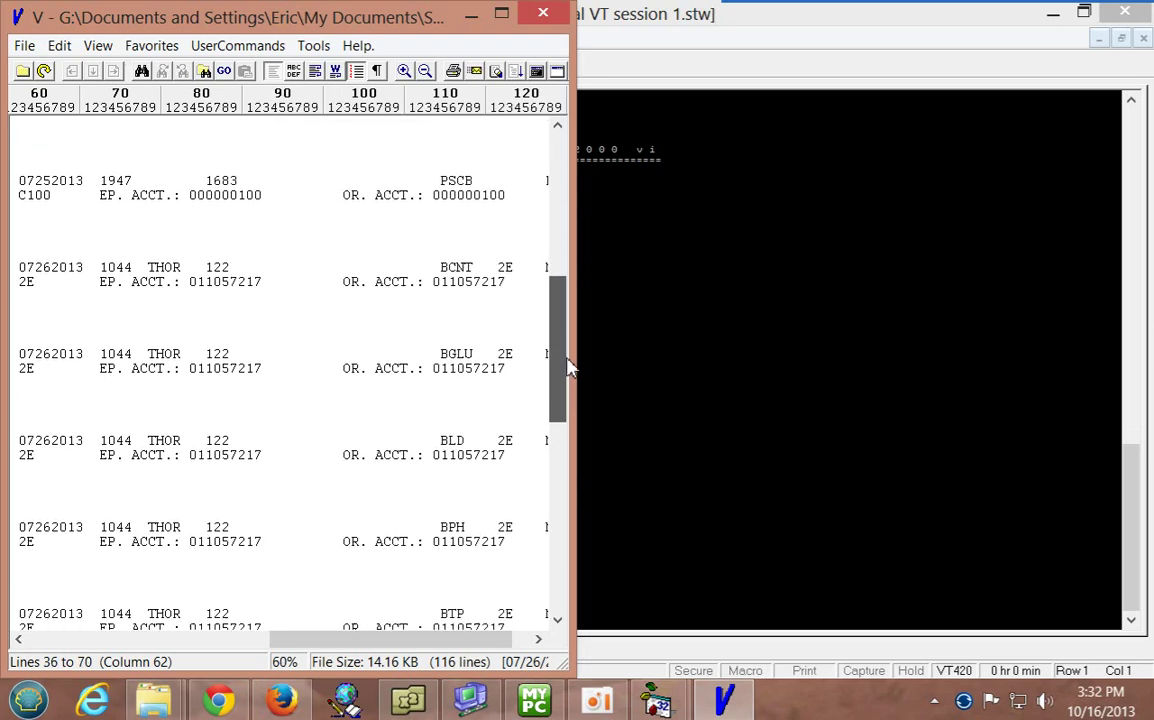
{"action": "double_click", "coordinate": [455, 440]}
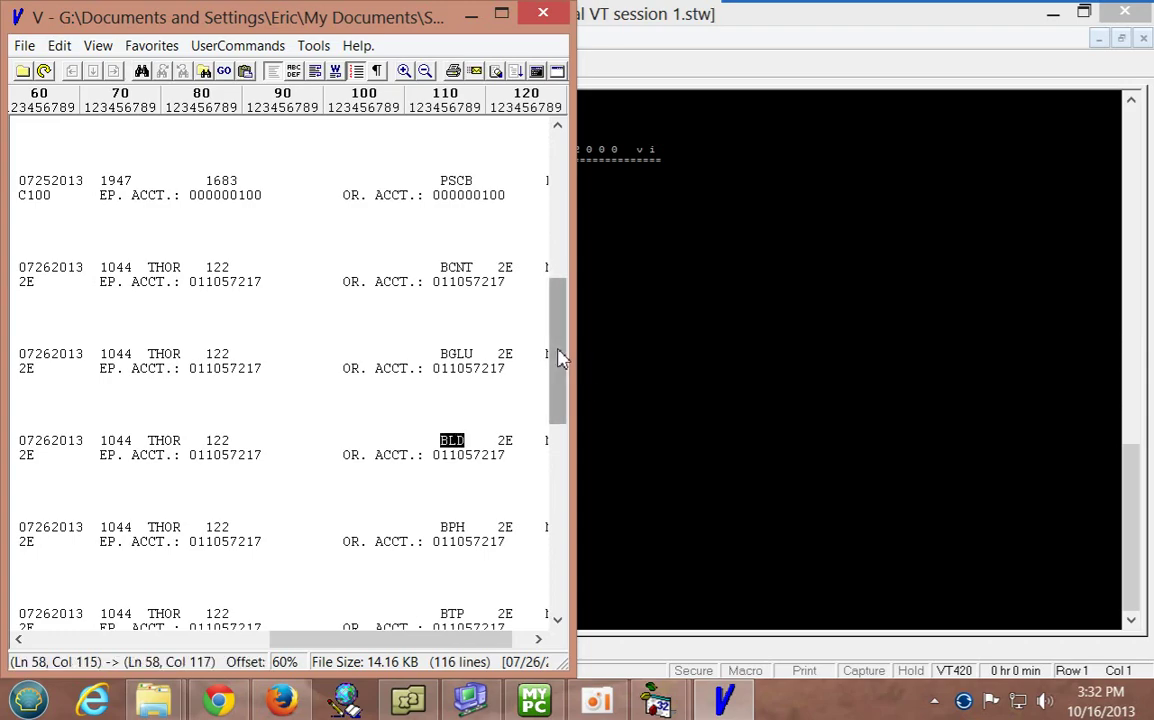
{"action": "left_click_drag", "start_coordinate": [560, 358], "coordinate": [564, 404]}
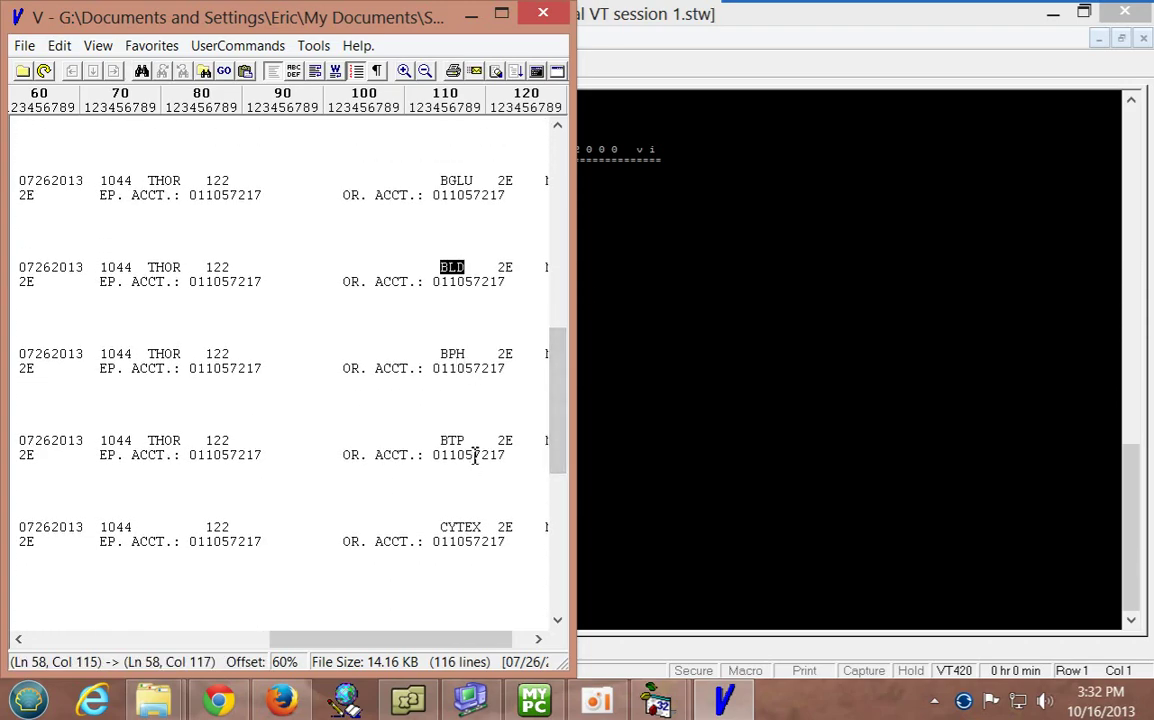
{"action": "scroll", "coordinate": [475, 457], "scroll_direction": "down", "scroll_amount": 6}
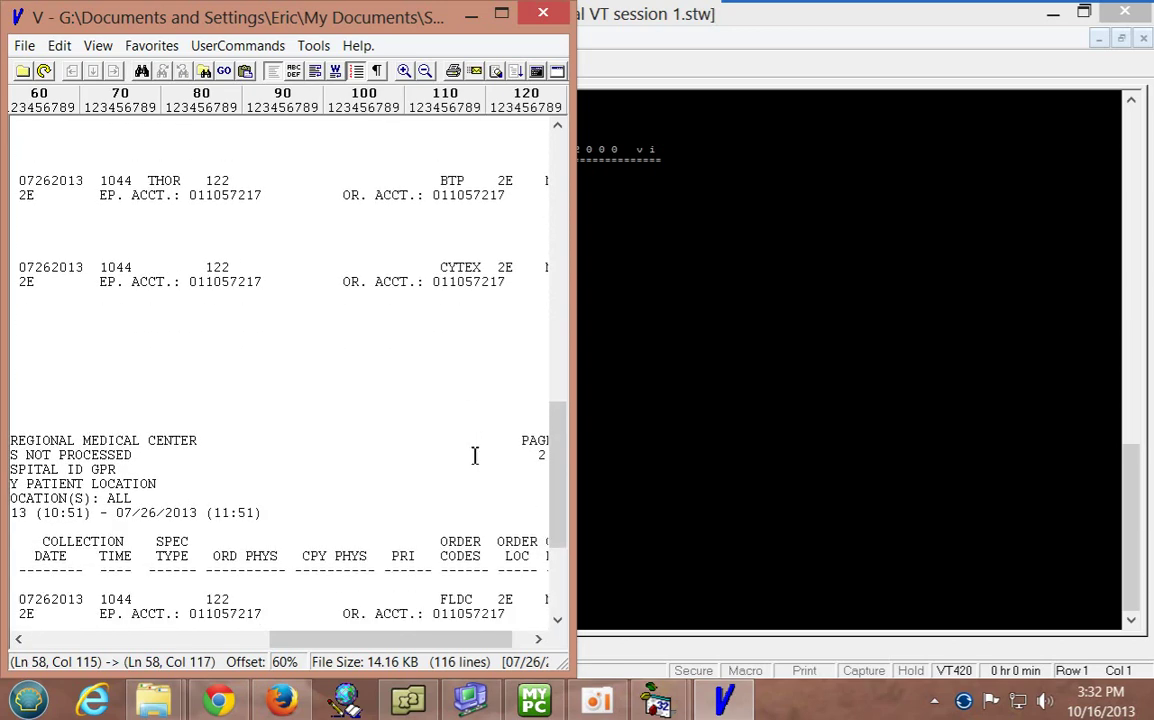
{"action": "scroll", "coordinate": [475, 457], "scroll_direction": "down", "scroll_amount": 5}
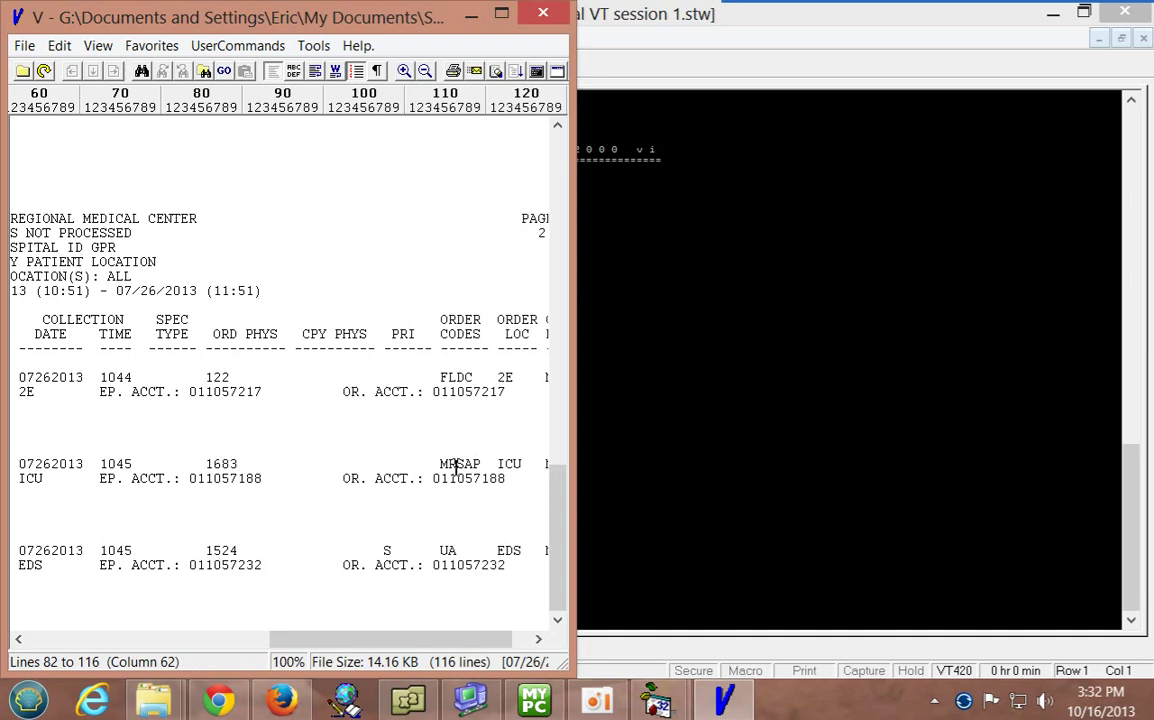
{"action": "double_click", "coordinate": [455, 464]}
{"action": "double_click", "coordinate": [448, 550]}
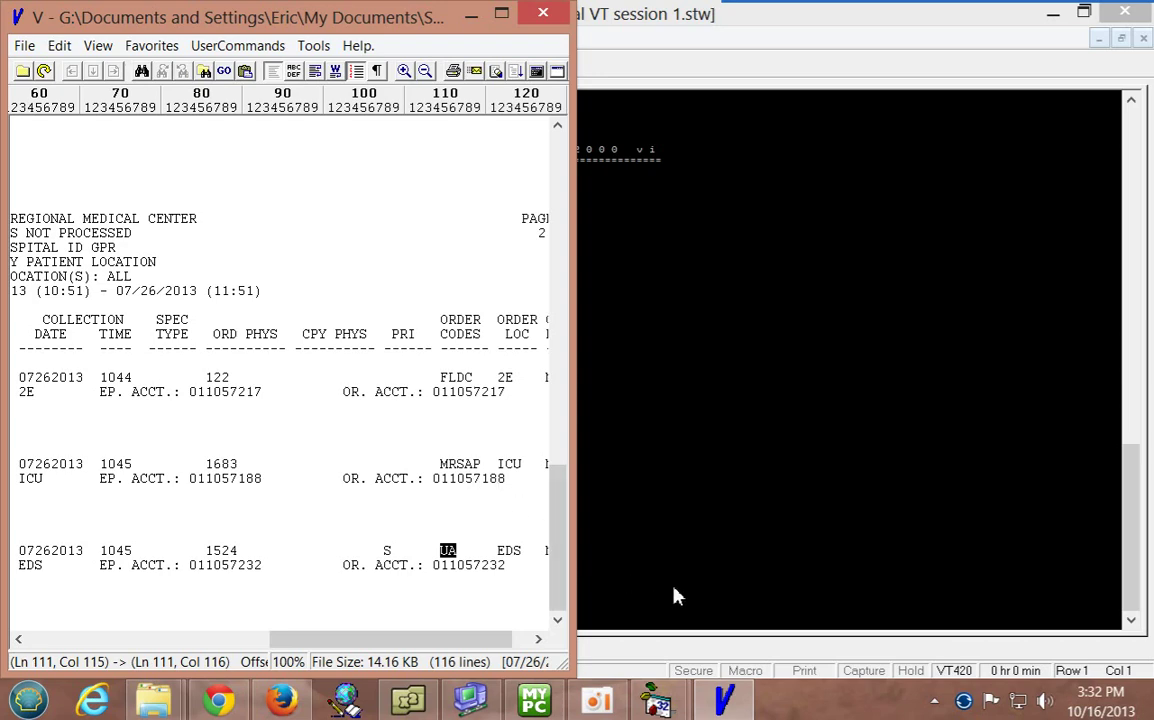
Switch to the Ol_Monitor window, resume monitoring and pause it again.
{"action": "mouse_move", "coordinate": [673, 706]}
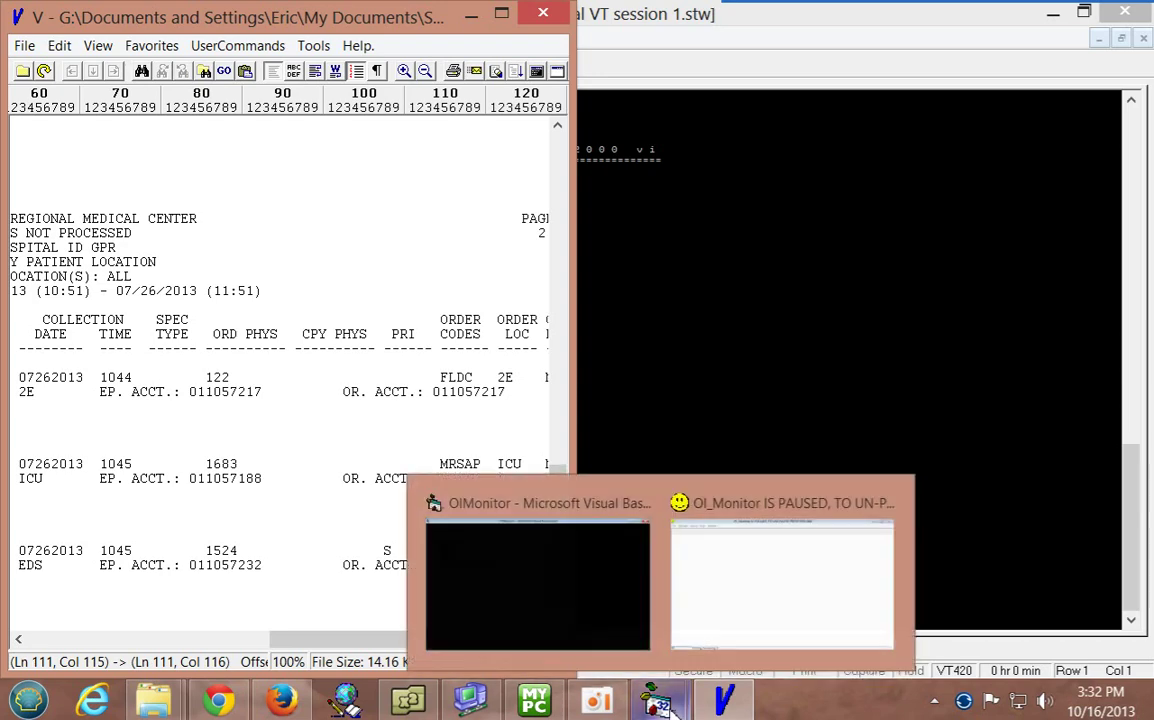
{"action": "left_click", "coordinate": [742, 605]}
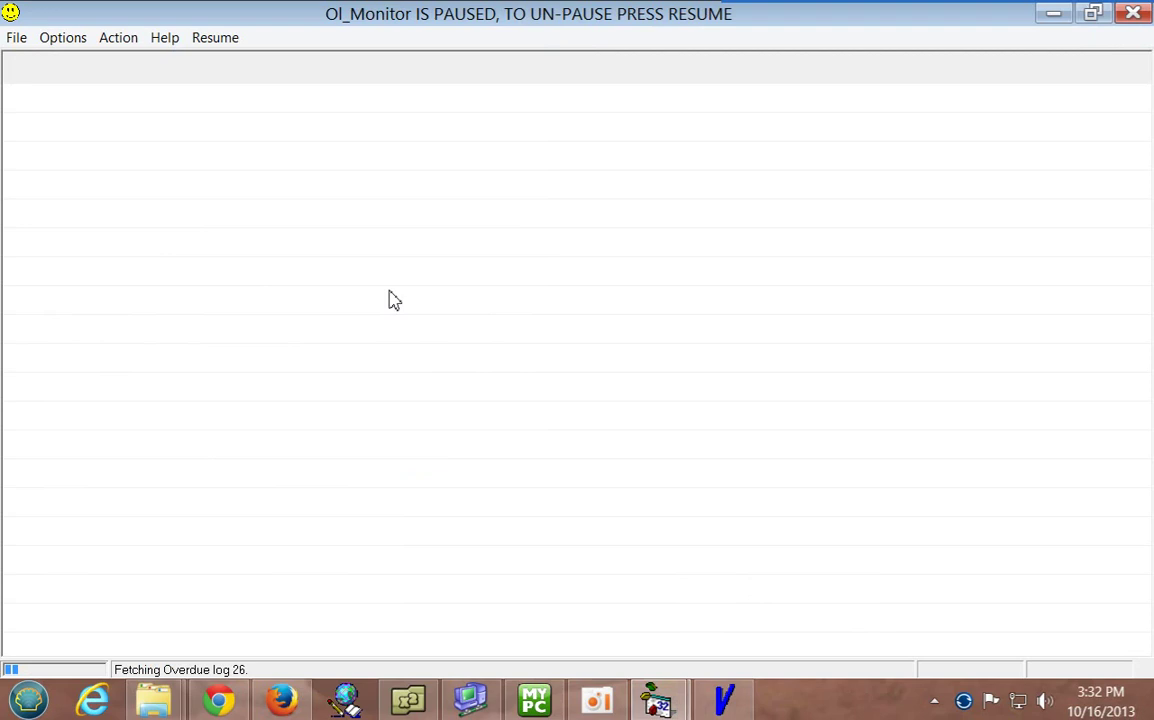
{"action": "left_click", "coordinate": [214, 40]}
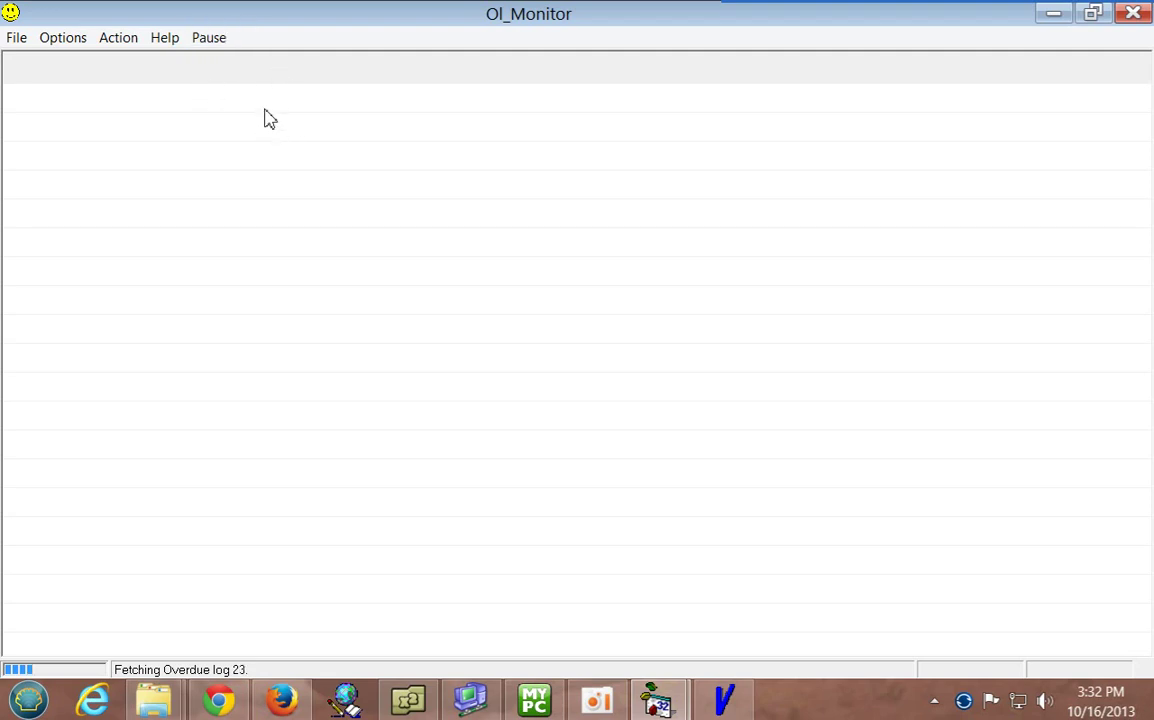
{"action": "left_click", "coordinate": [211, 40]}
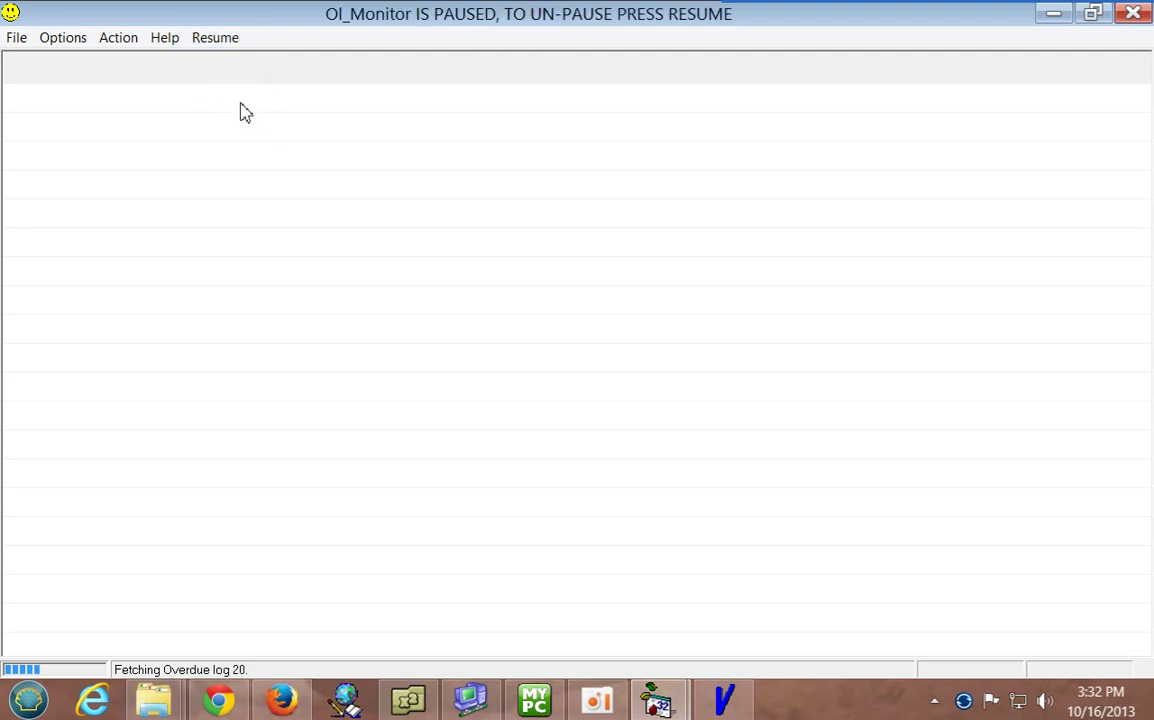
Open the monitor's HRP settings.
{"action": "left_click", "coordinate": [74, 45]}
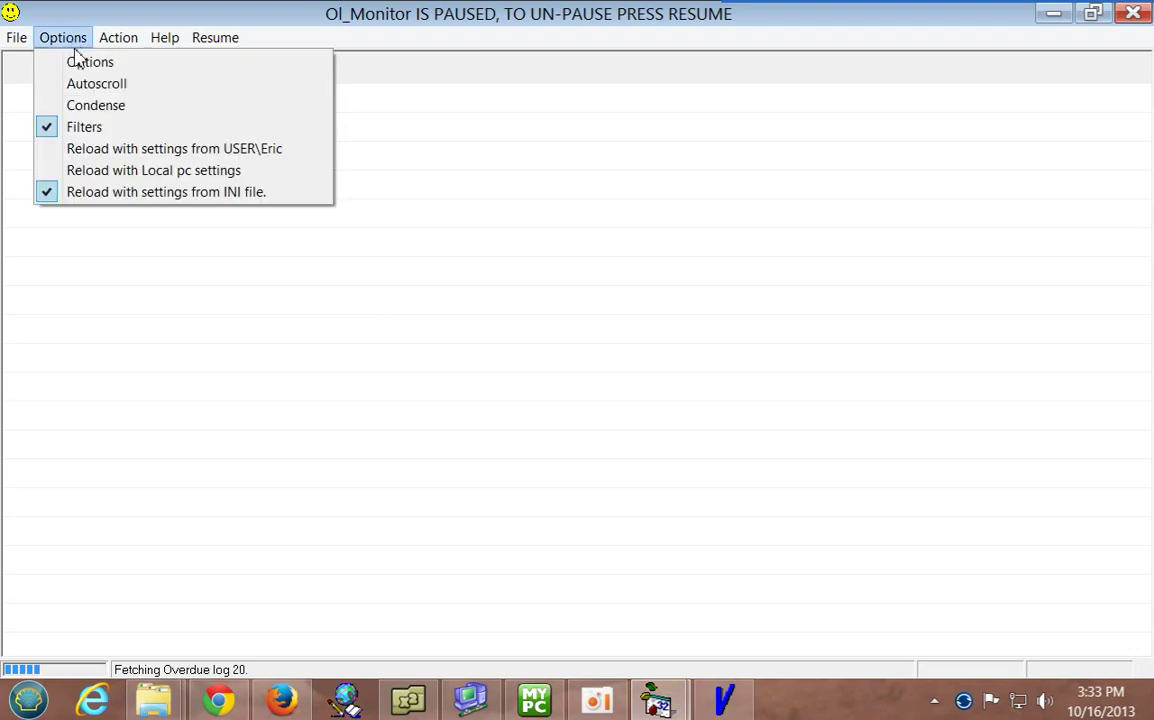
{"action": "left_click", "coordinate": [80, 64]}
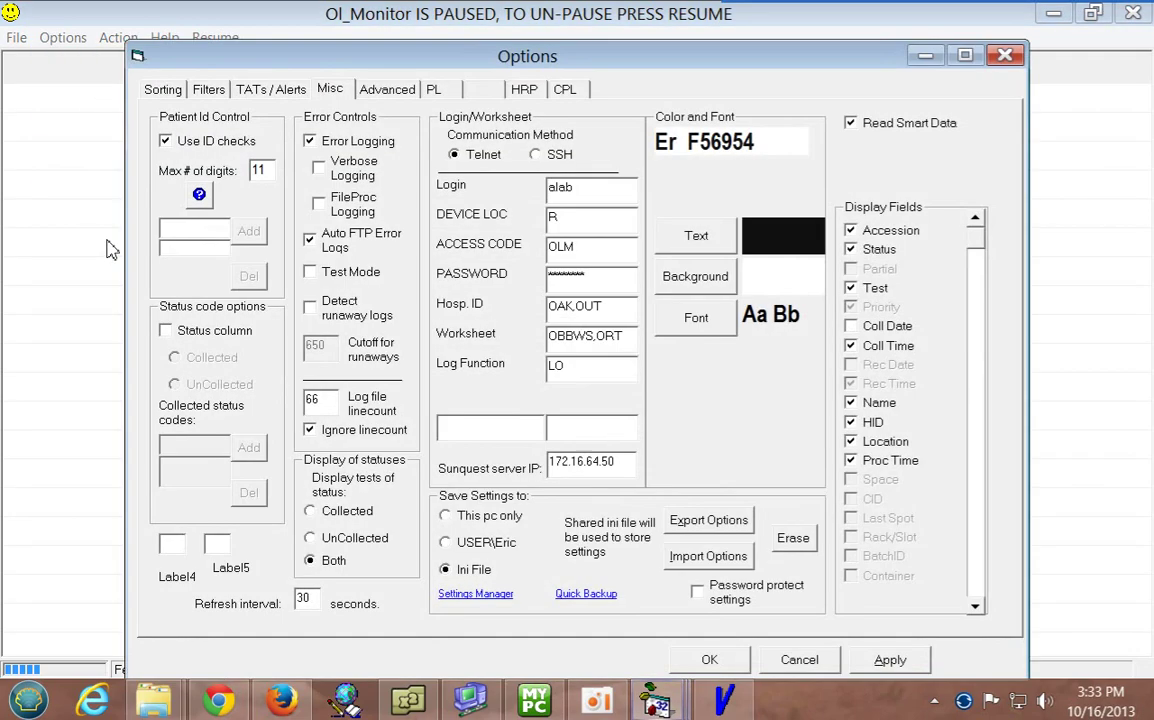
{"action": "left_click", "coordinate": [525, 89]}
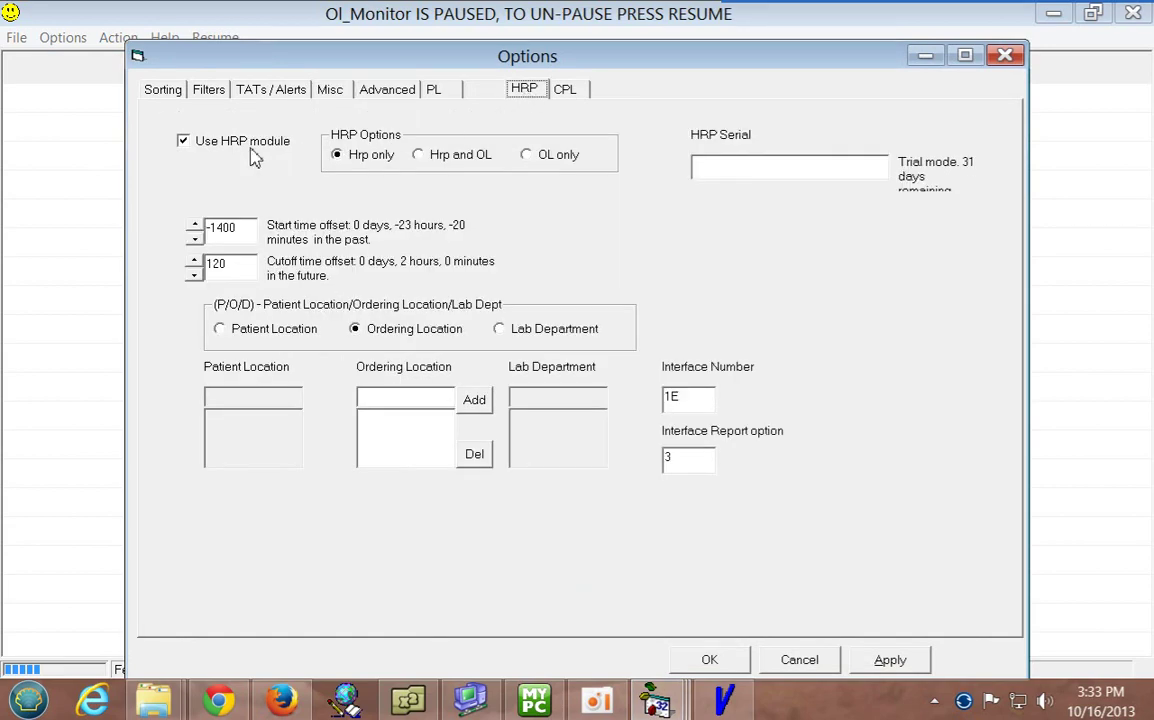
Turn the HRP module off and on again, and try Hrp and OL and OL only before returning to Hrp only.
{"action": "left_click", "coordinate": [196, 140]}
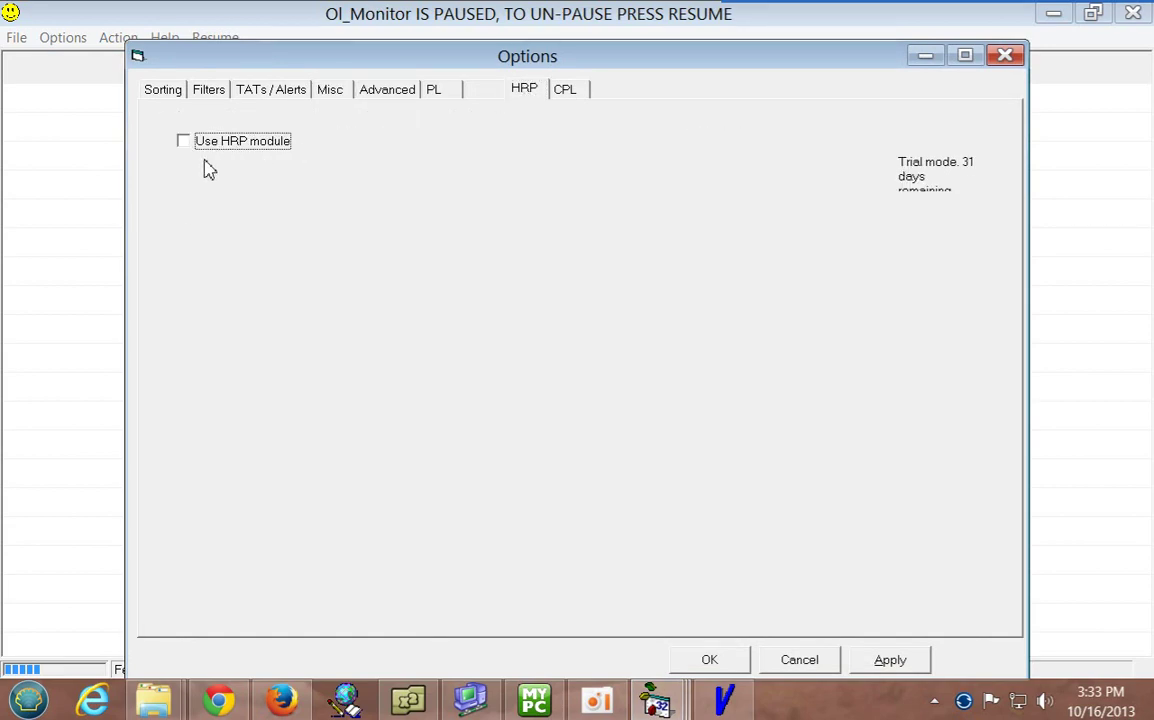
{"action": "left_click", "coordinate": [198, 144]}
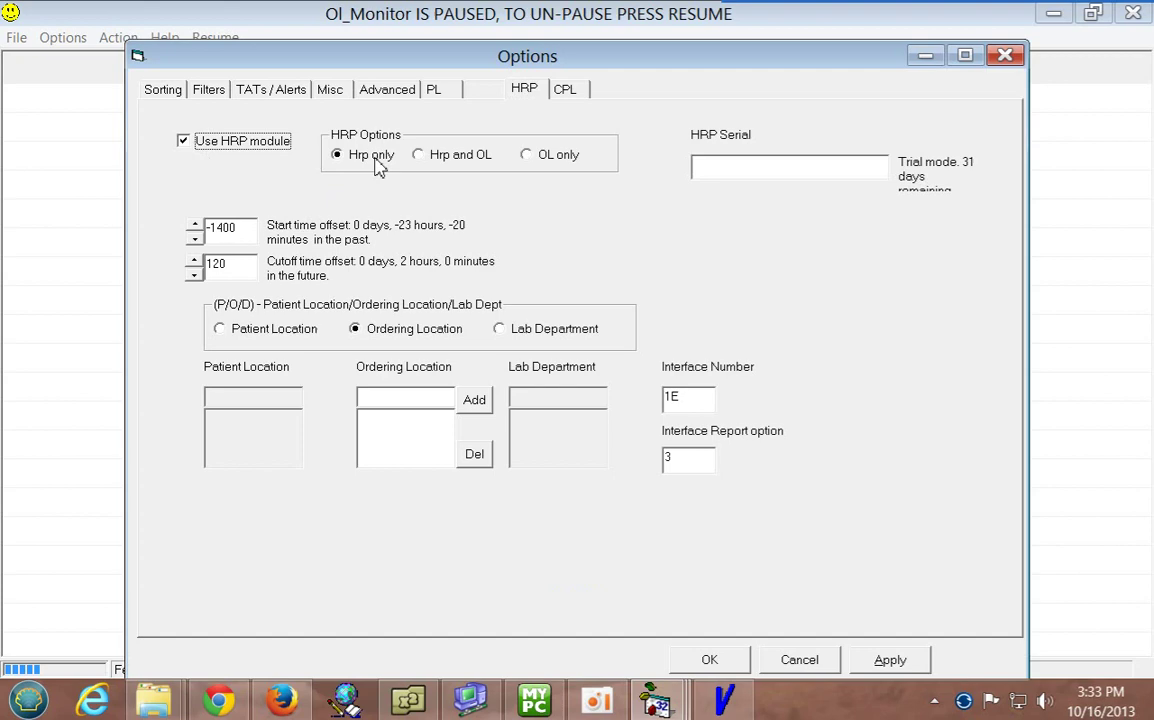
{"action": "left_click", "coordinate": [445, 162]}
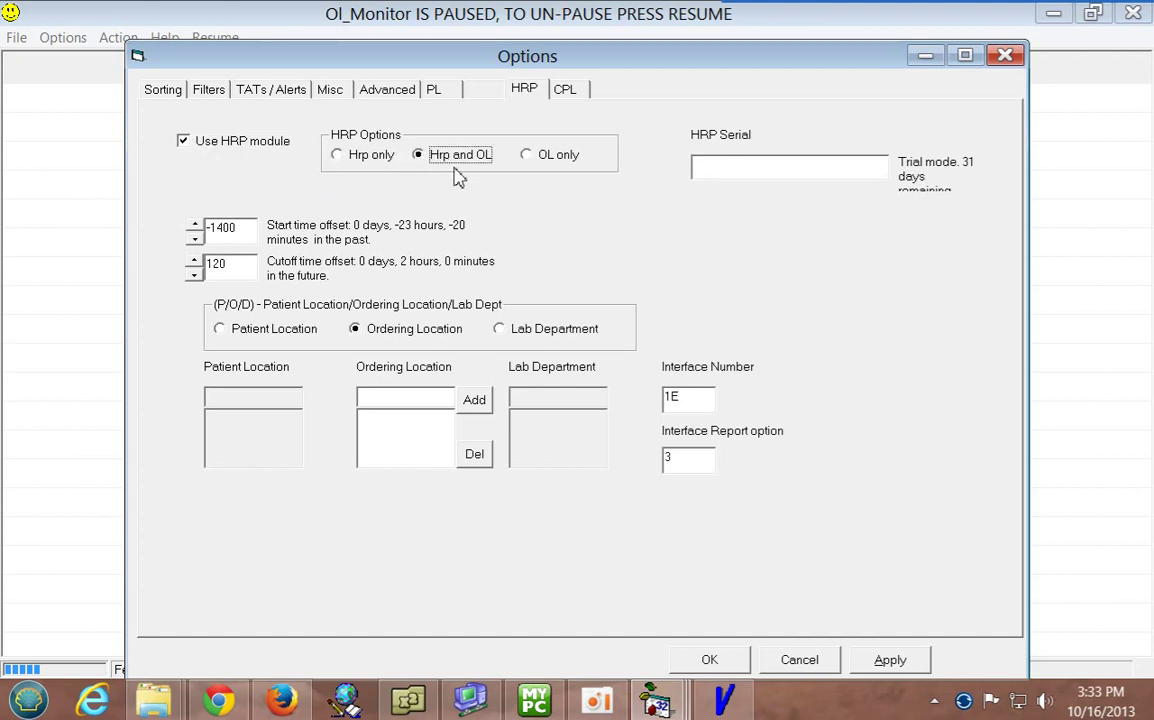
{"action": "left_click", "coordinate": [556, 160]}
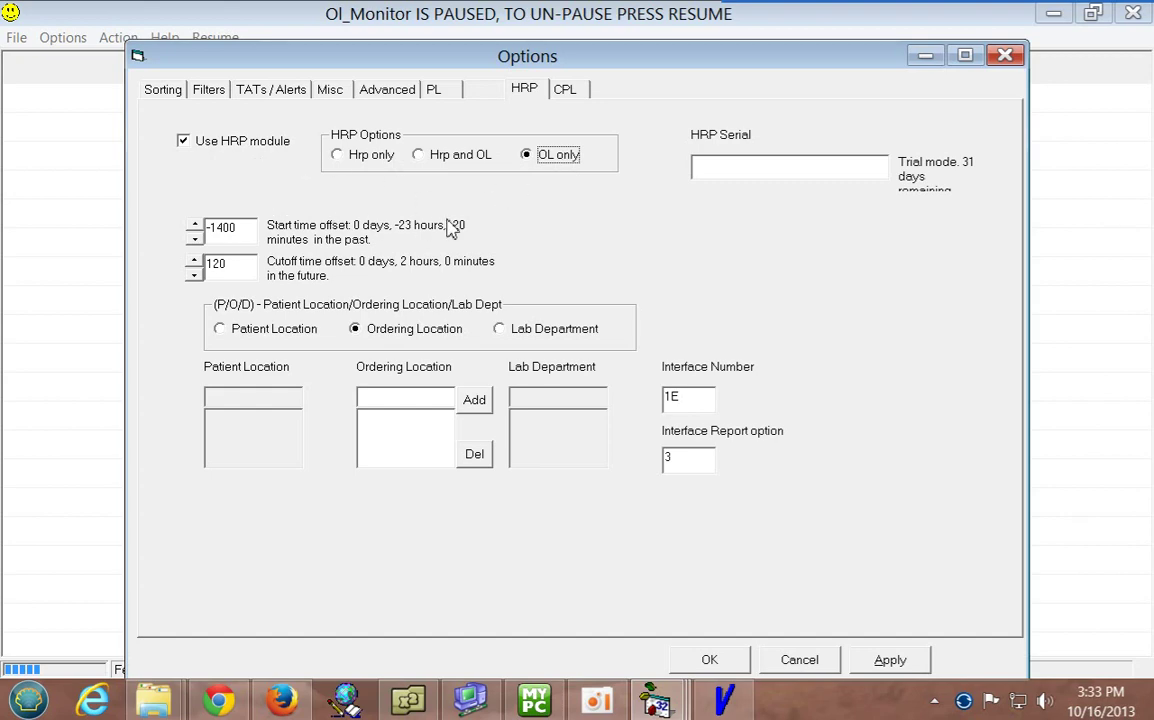
{"action": "left_click", "coordinate": [363, 163]}
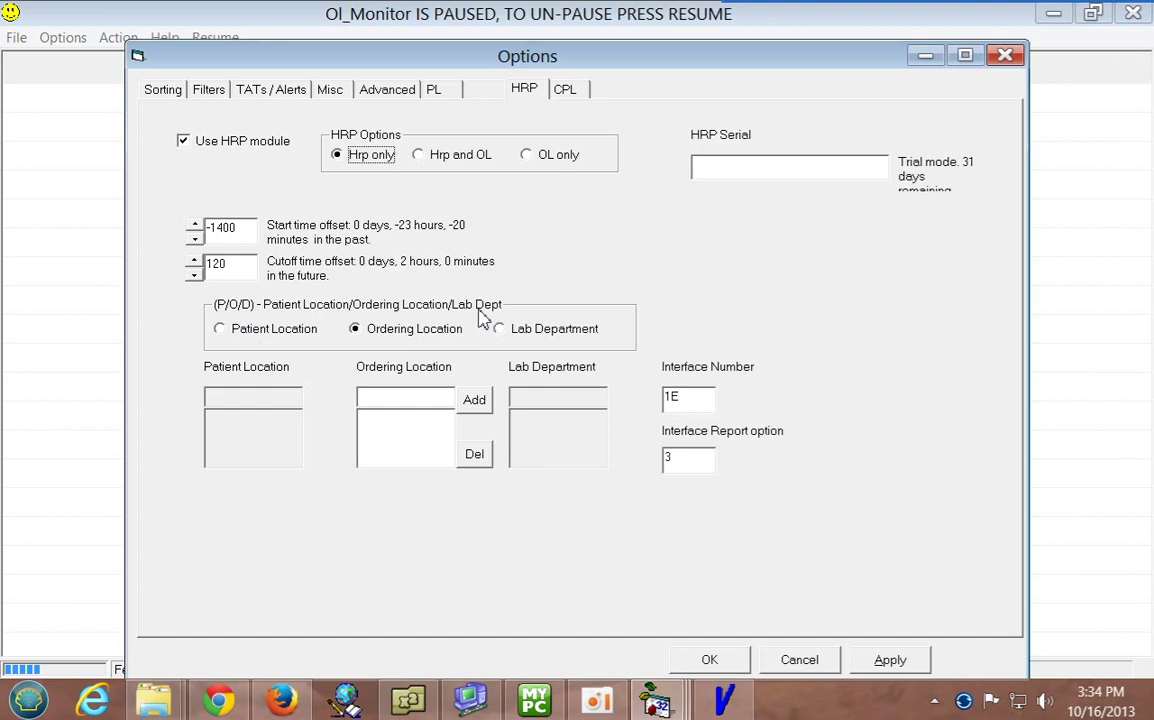
Go through the three location and department filter choices and select Patient Location.
{"action": "left_click", "coordinate": [250, 332]}
{"action": "left_click", "coordinate": [412, 334]}
{"action": "left_click", "coordinate": [512, 334]}
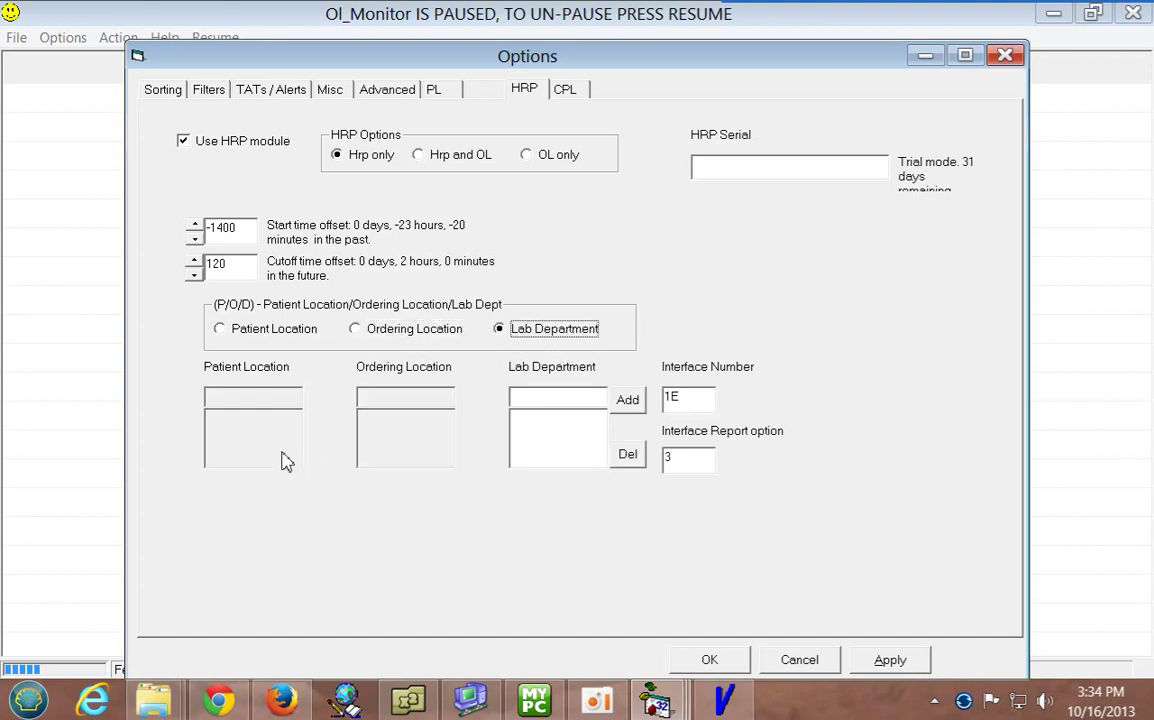
{"action": "left_click", "coordinate": [272, 330]}
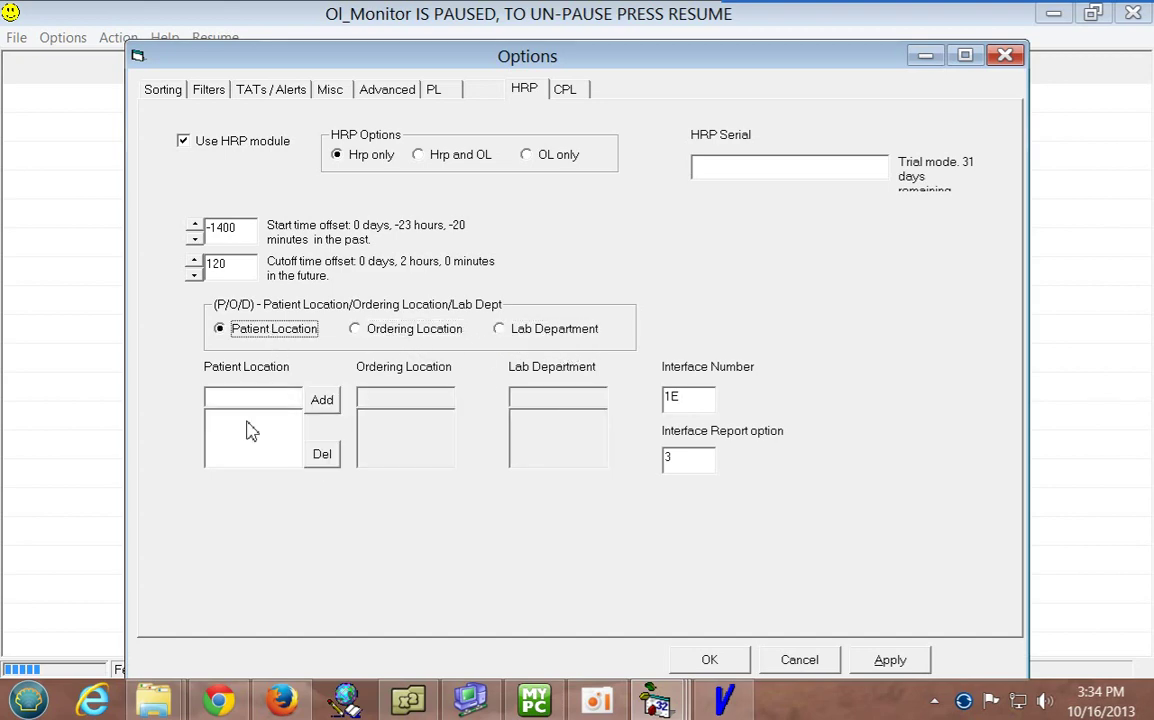
Add ER, ICU and LAB to the Patient Location list.
{"action": "left_click", "coordinate": [253, 399]}
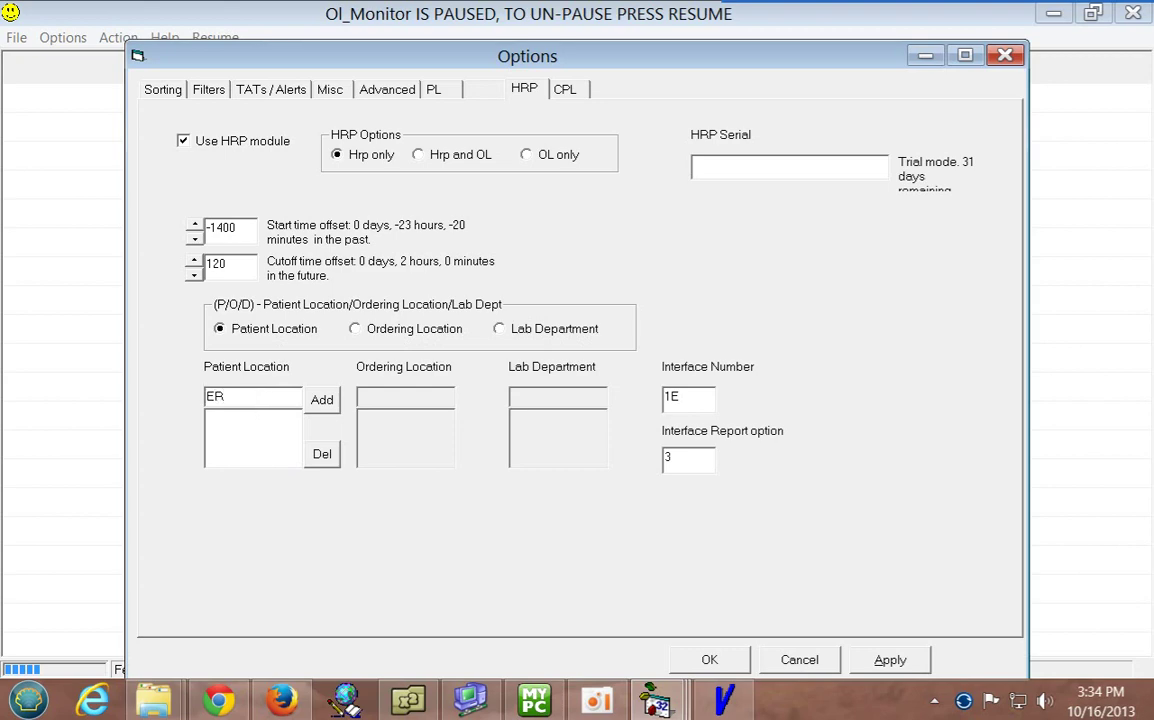
{"action": "left_click", "coordinate": [322, 400]}
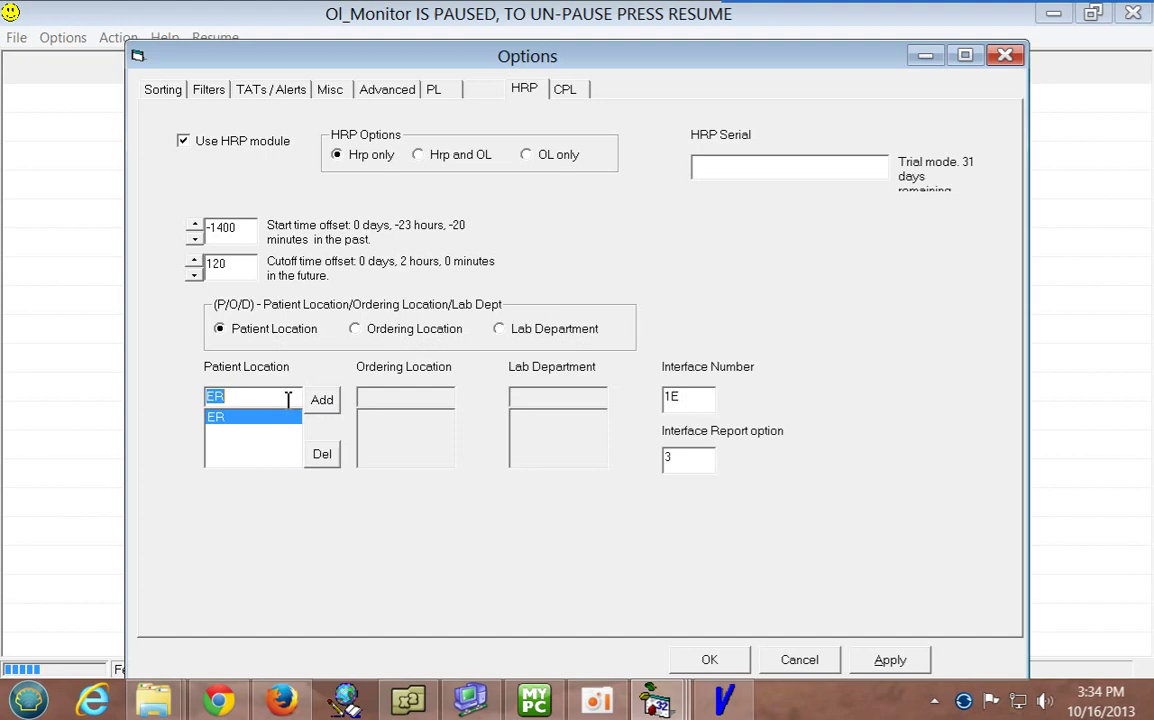
{"action": "type", "text": "I"}
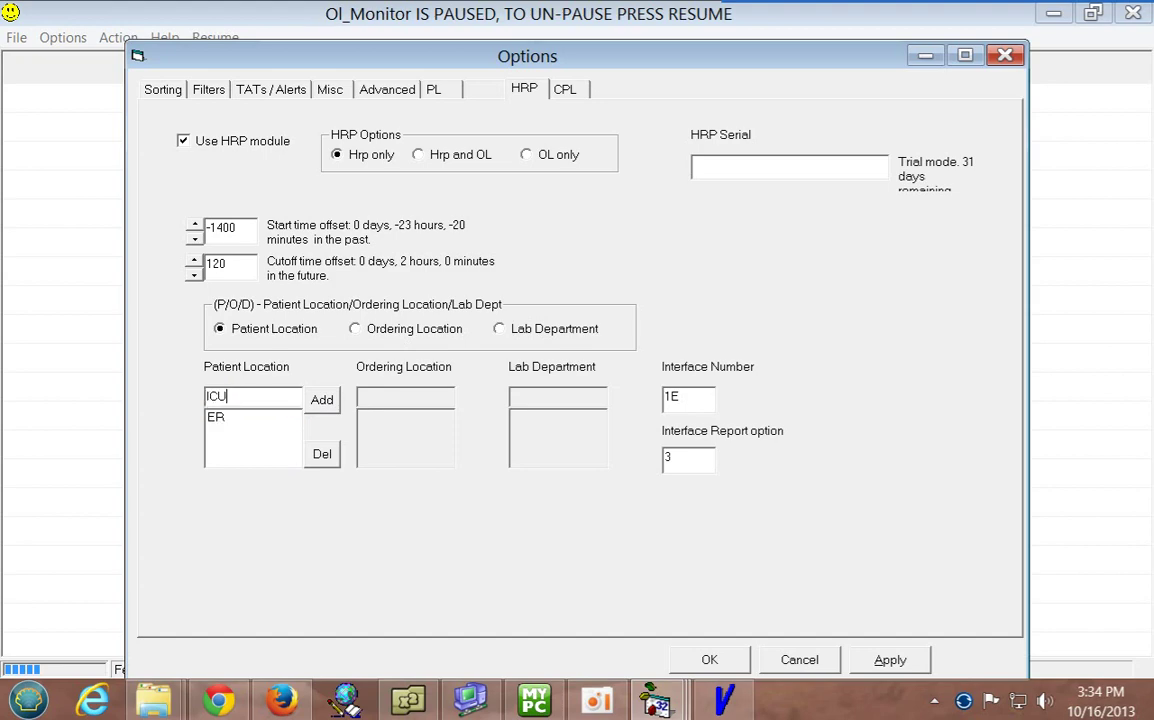
{"action": "type", "text": "CU"}
{"action": "left_click", "coordinate": [322, 400]}
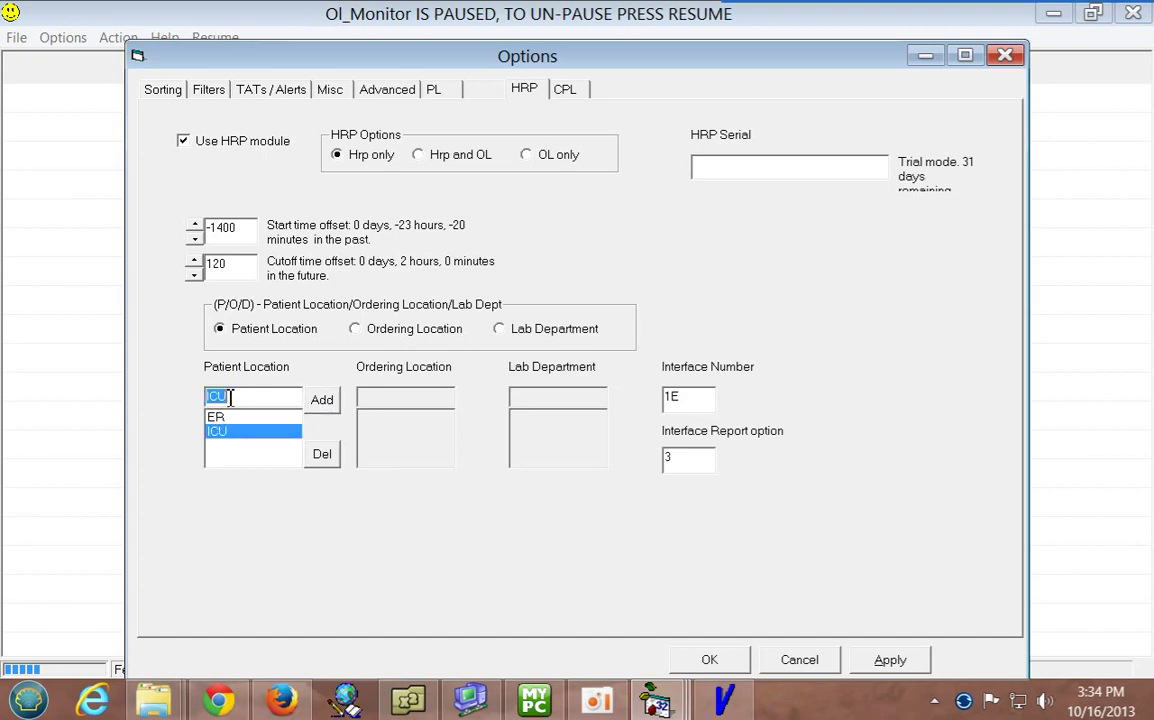
{"action": "type", "text": "LA"}
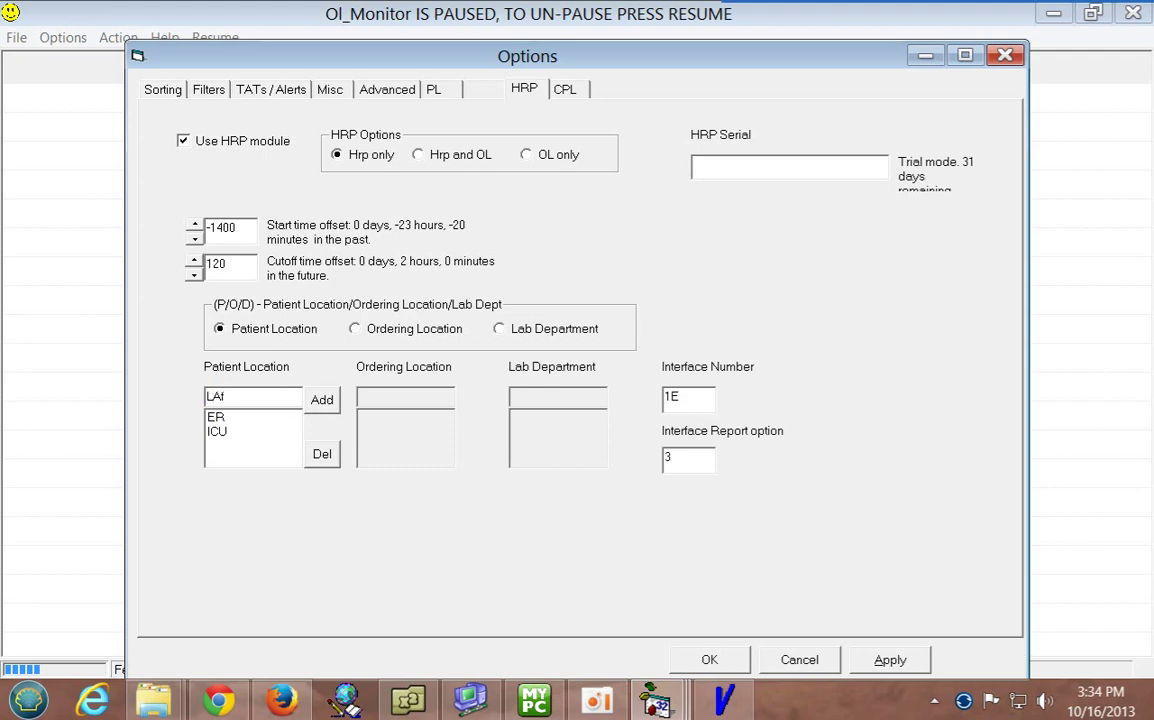
{"action": "type", "text": "B"}
{"action": "left_click", "coordinate": [322, 400]}
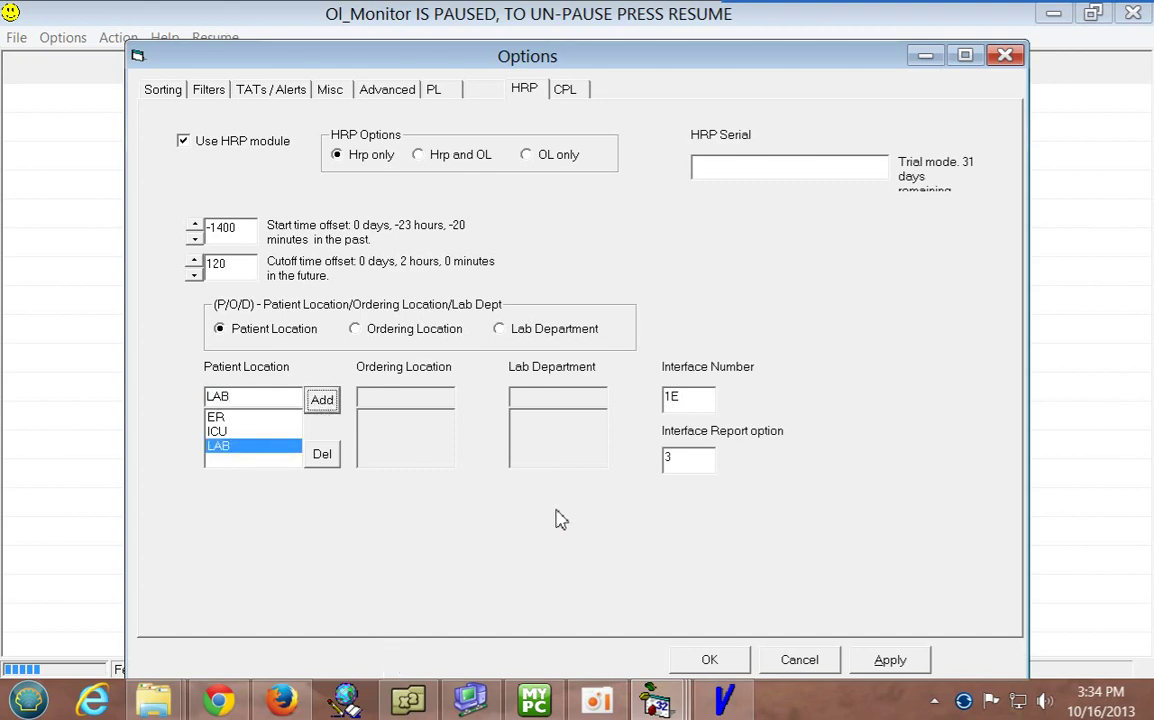
Review the interface number, the interface report option and the complete list of display fields, and accept the options.
{"action": "left_click", "coordinate": [702, 398]}
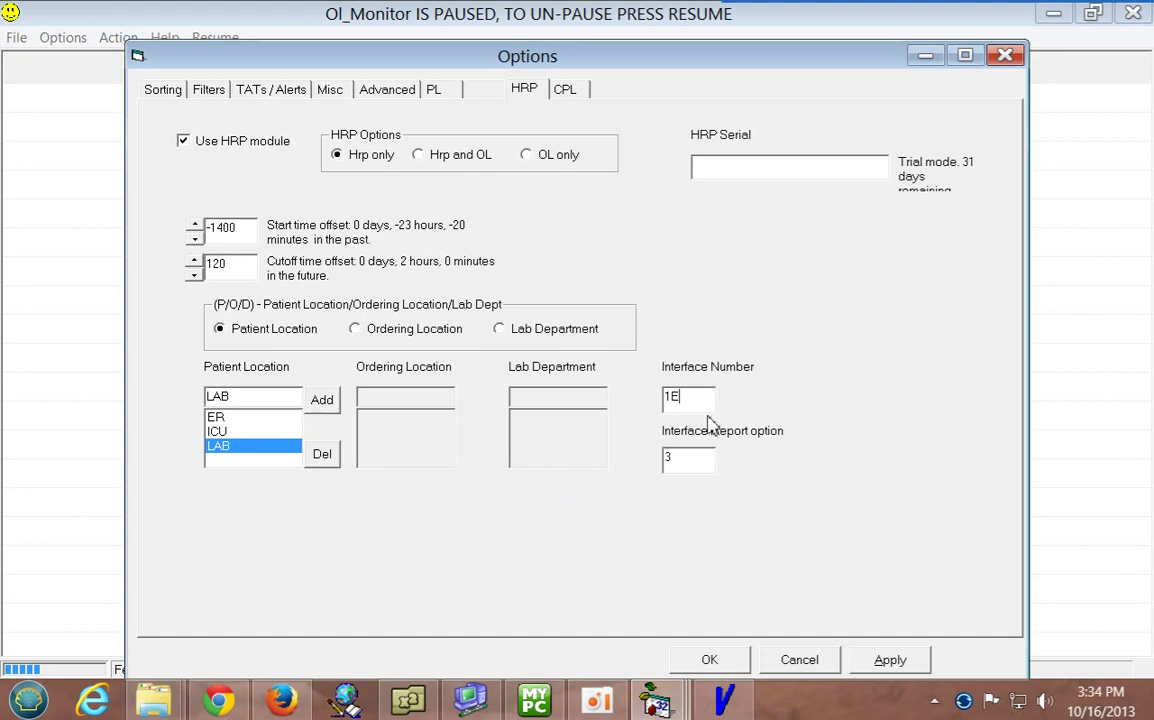
{"action": "left_click", "coordinate": [688, 463]}
{"action": "left_click", "coordinate": [330, 92]}
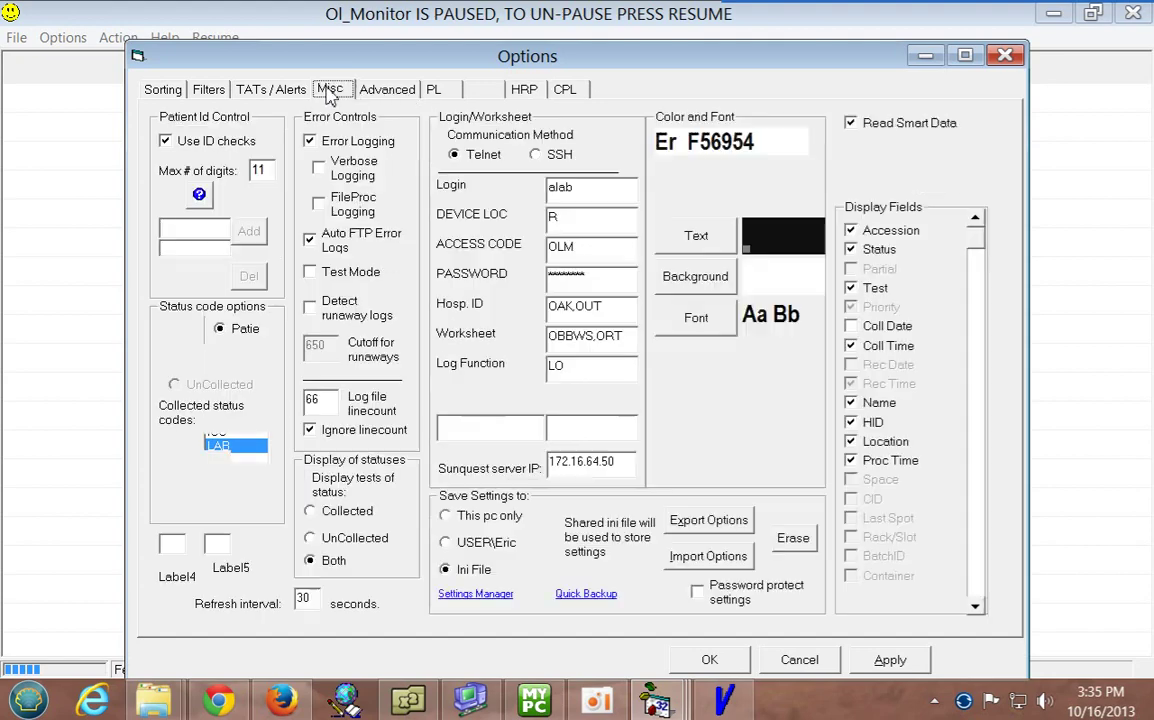
{"action": "left_click", "coordinate": [849, 345]}
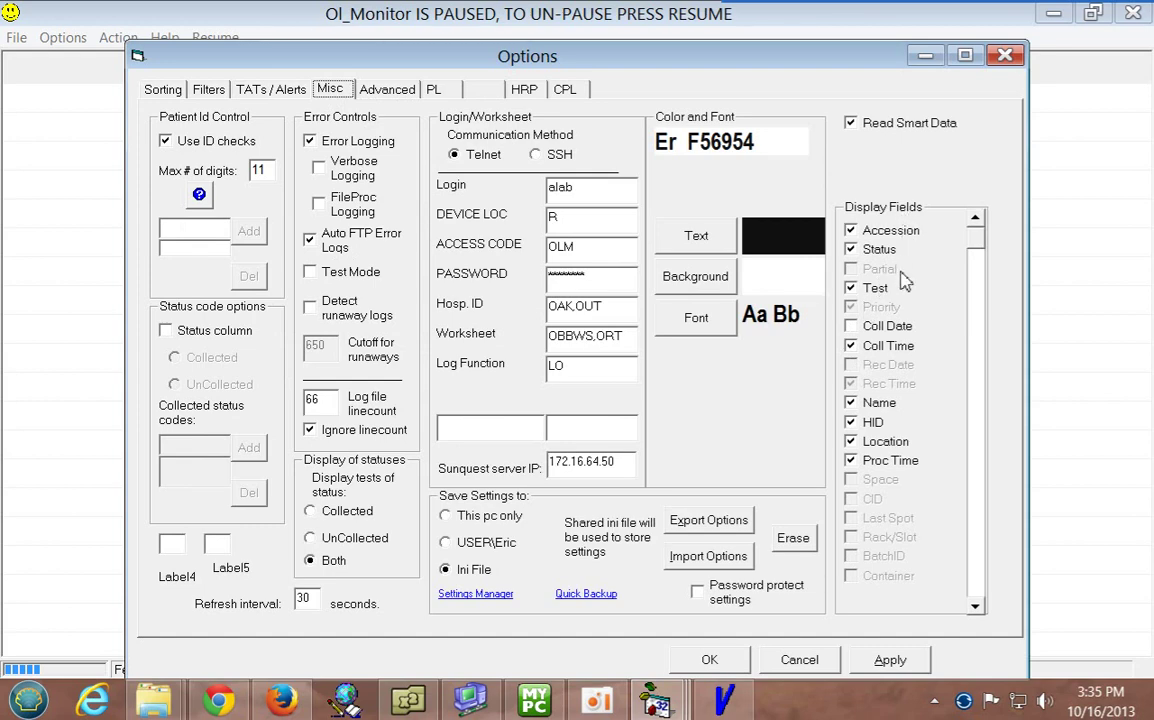
{"action": "left_click", "coordinate": [527, 92]}
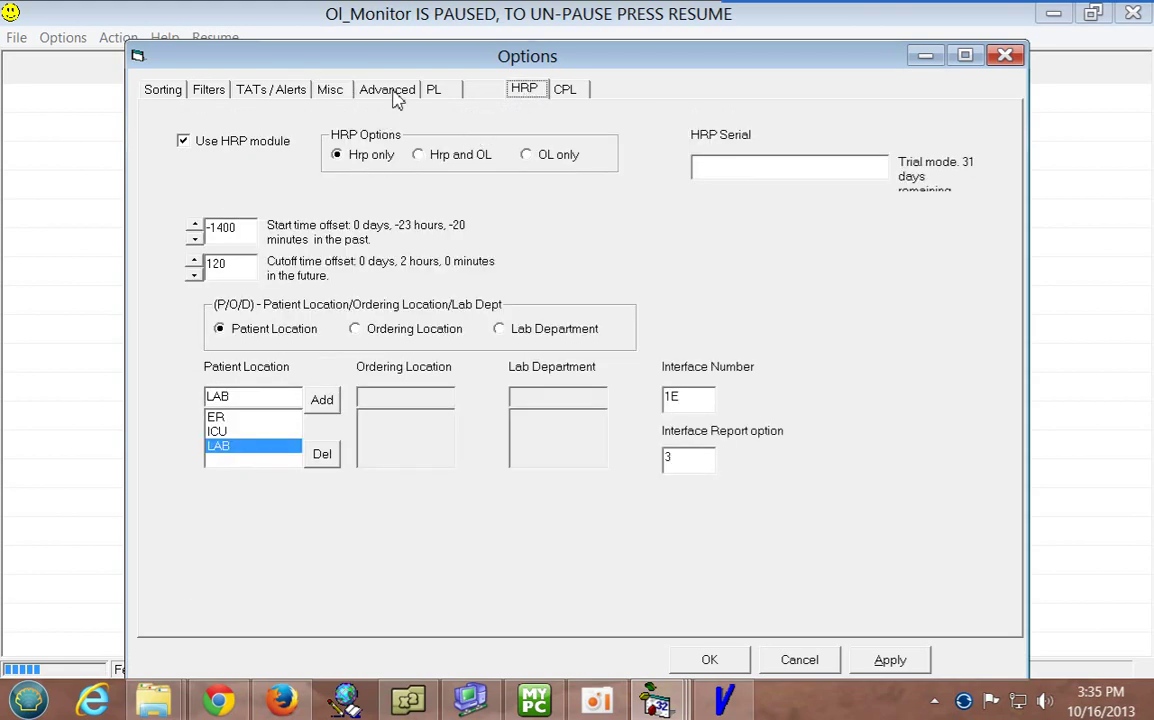
{"action": "left_click", "coordinate": [362, 90]}
{"action": "left_click", "coordinate": [330, 89]}
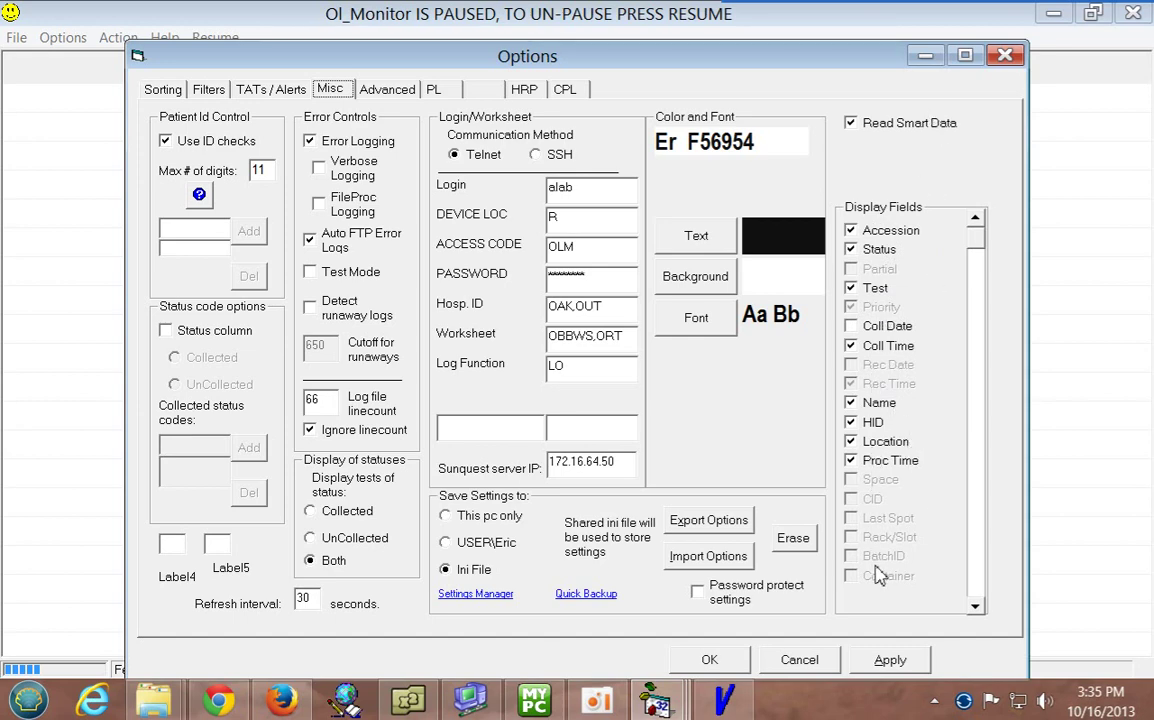
{"action": "left_click", "coordinate": [983, 541]}
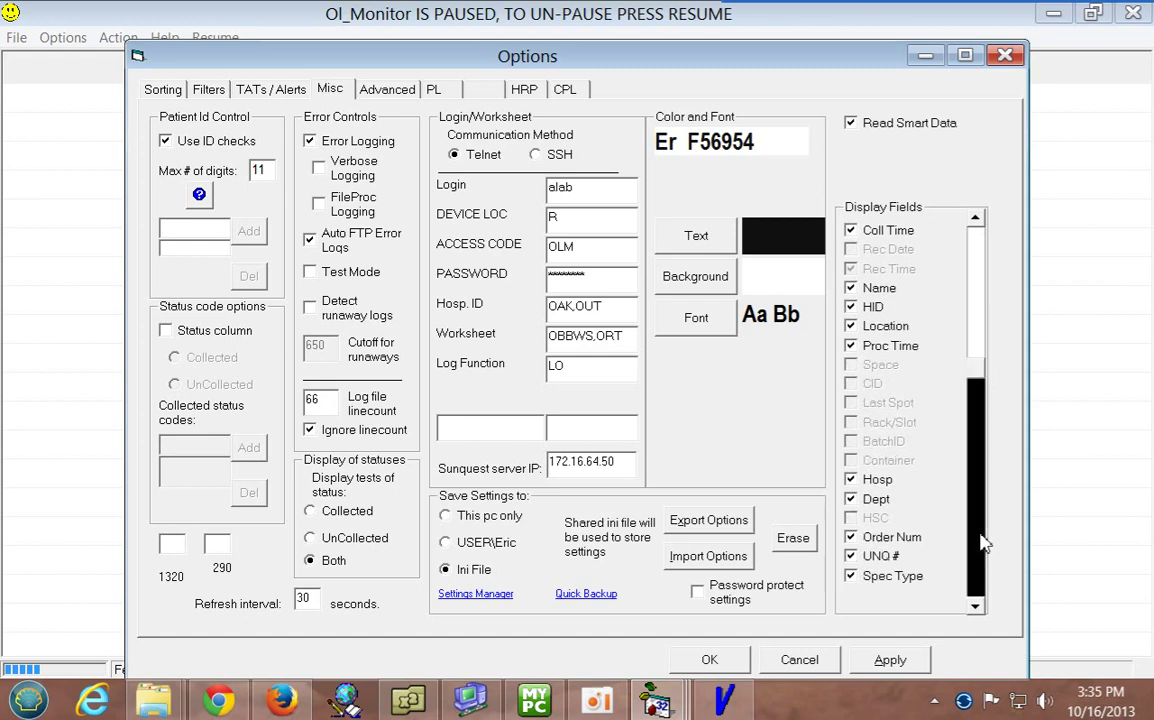
{"action": "left_click_drag", "start_coordinate": [983, 541], "coordinate": [978, 610]}
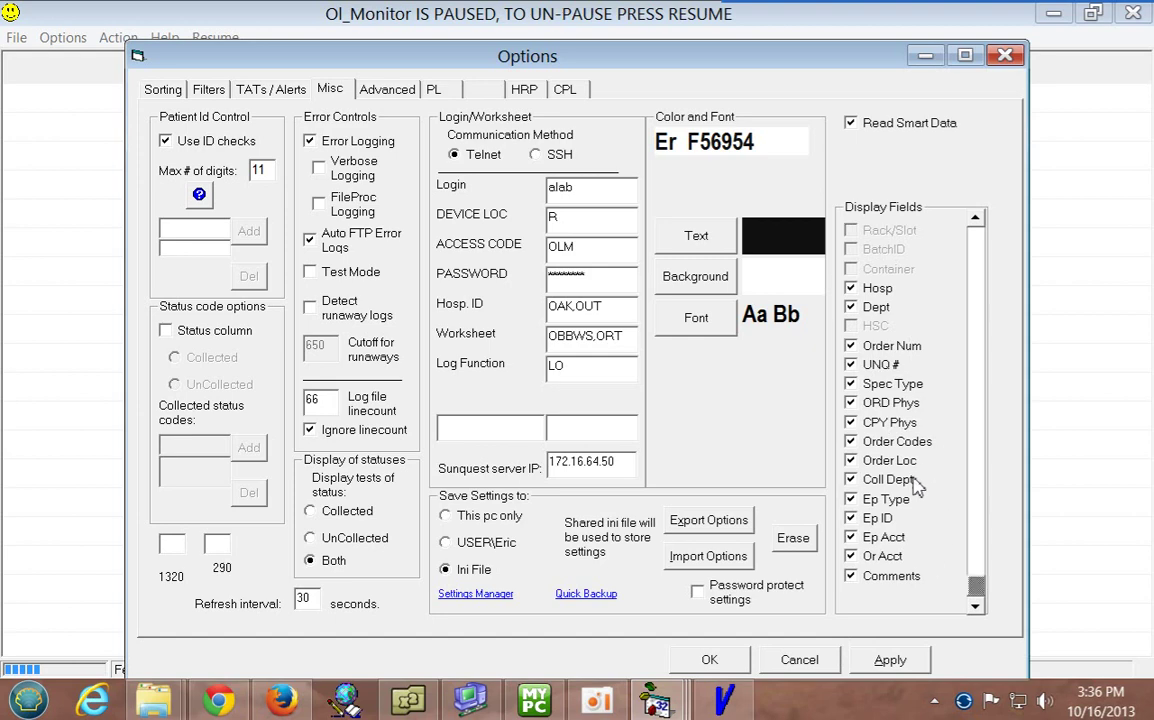
{"action": "left_click", "coordinate": [711, 660]}
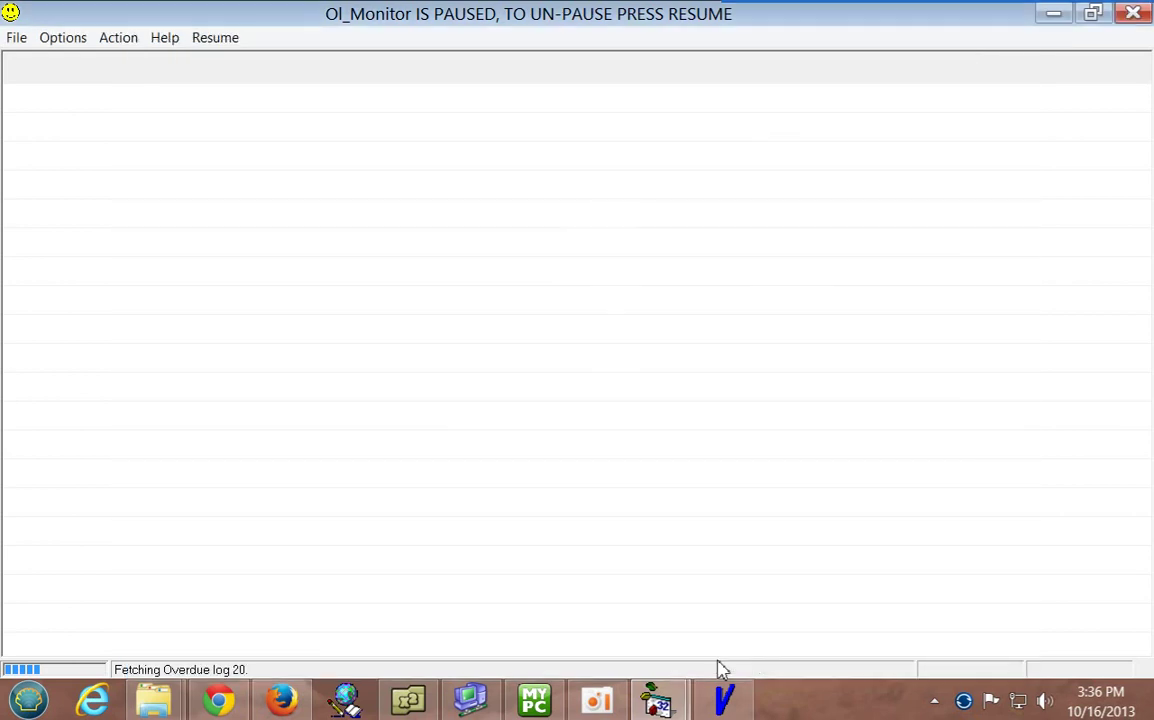
Open the saved log HRPEXAMPLE.txT and widen the first column, Priority, so its heading is readable.
{"action": "left_click", "coordinate": [15, 40]}
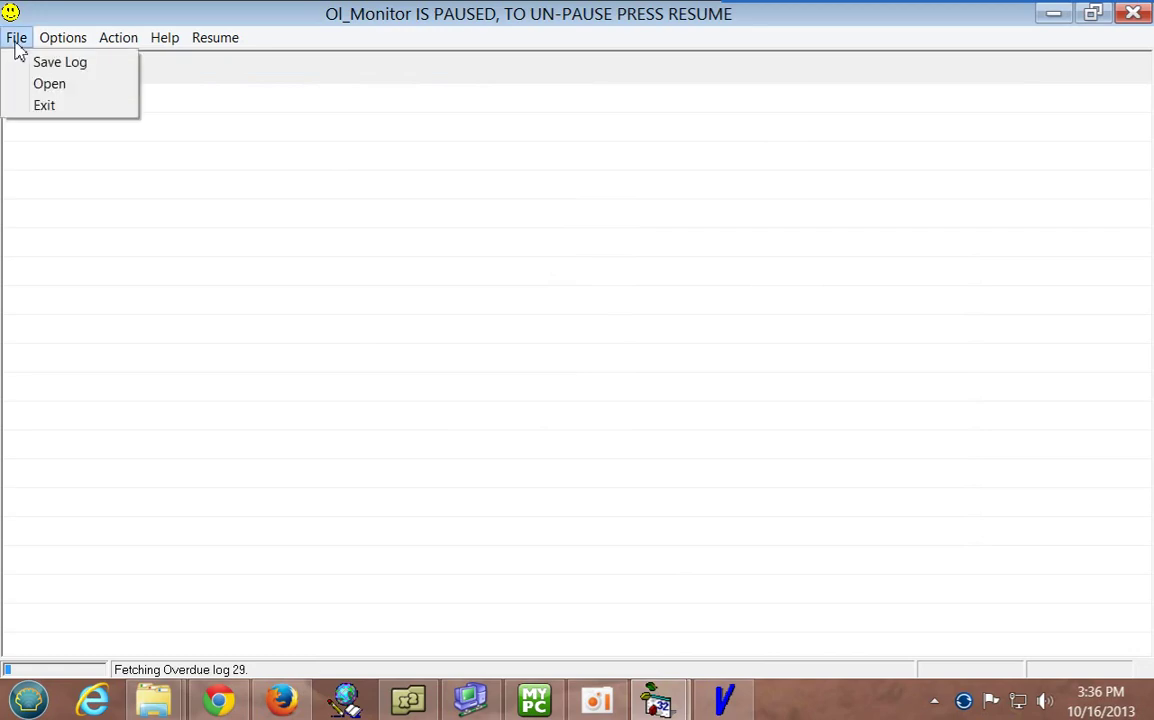
{"action": "left_click", "coordinate": [48, 84]}
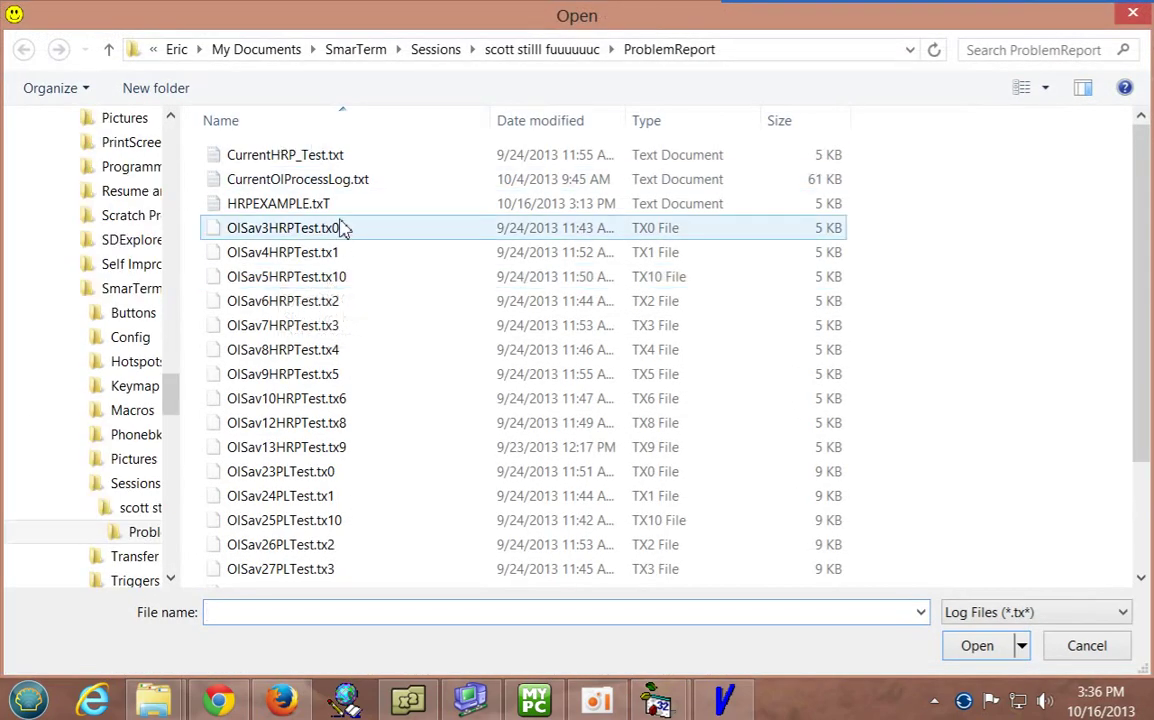
{"action": "double_click", "coordinate": [333, 205]}
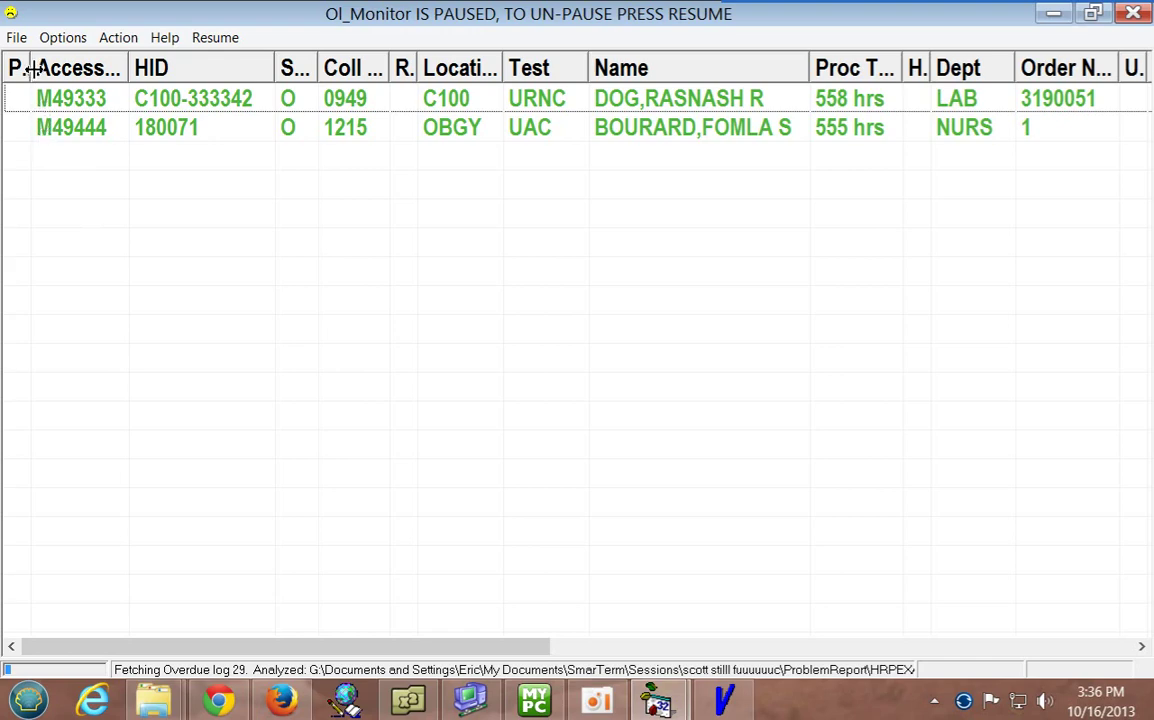
{"action": "left_click_drag", "start_coordinate": [31, 68], "coordinate": [86, 68]}
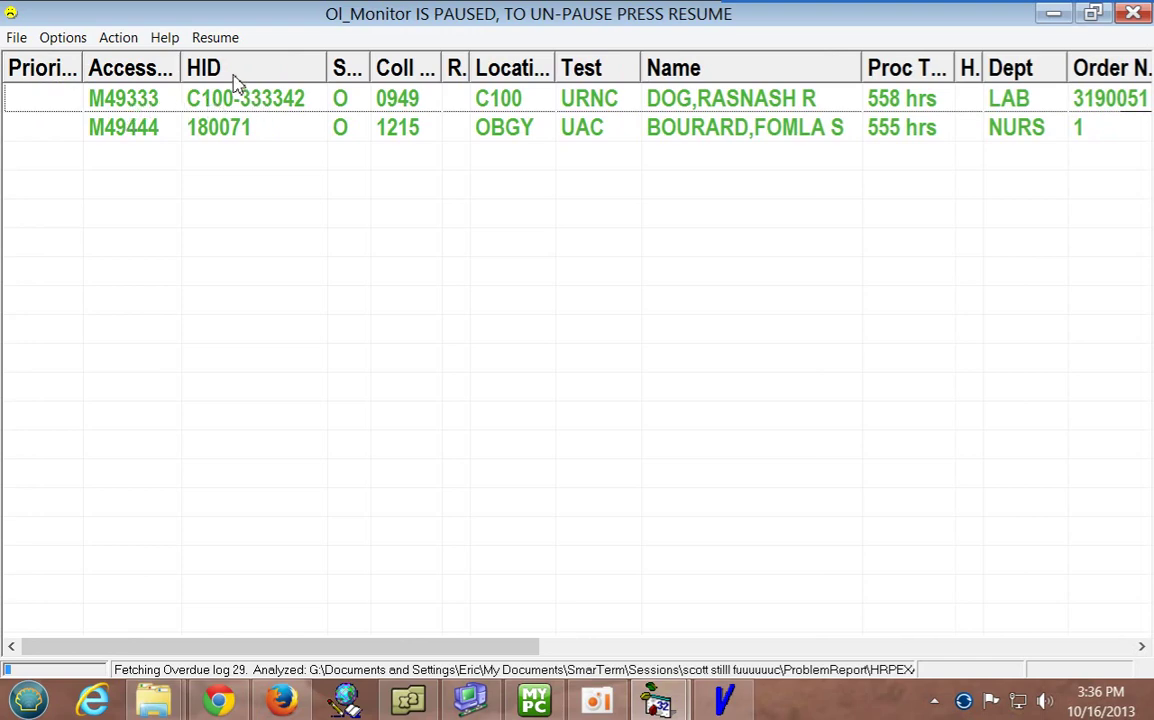
Examine both unprocessed orders in the log across all columns, from HID, test and department through to the comments.
{"action": "left_click", "coordinate": [255, 104]}
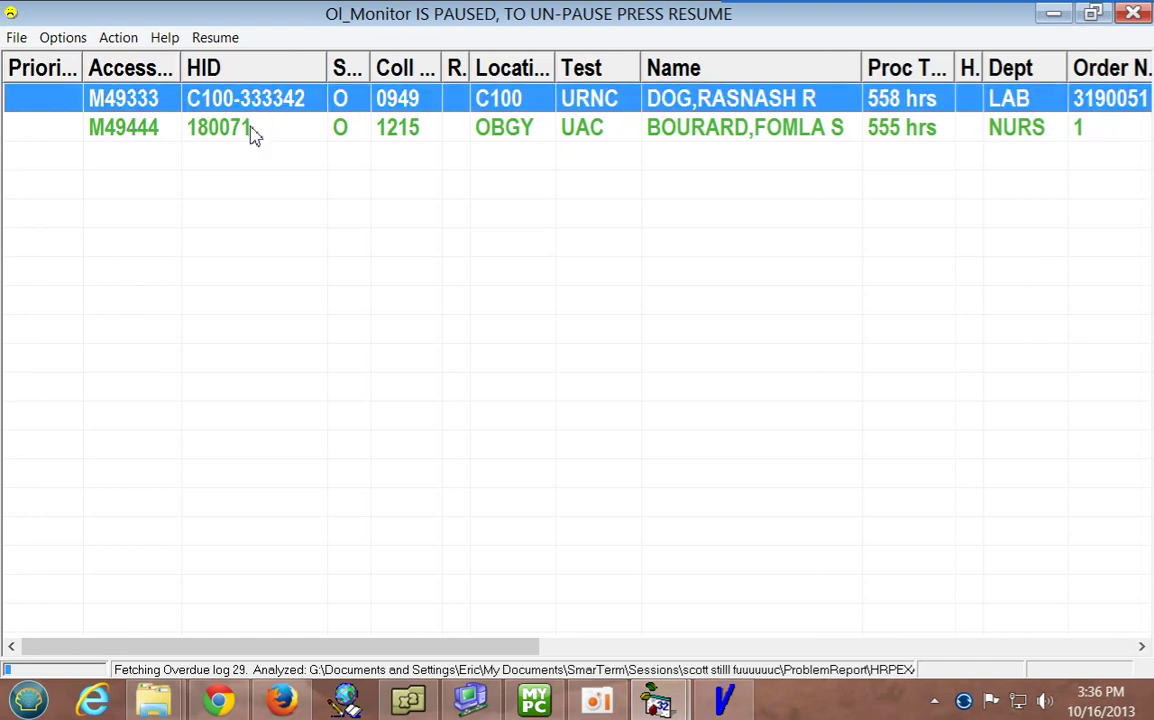
{"action": "left_click", "coordinate": [255, 135]}
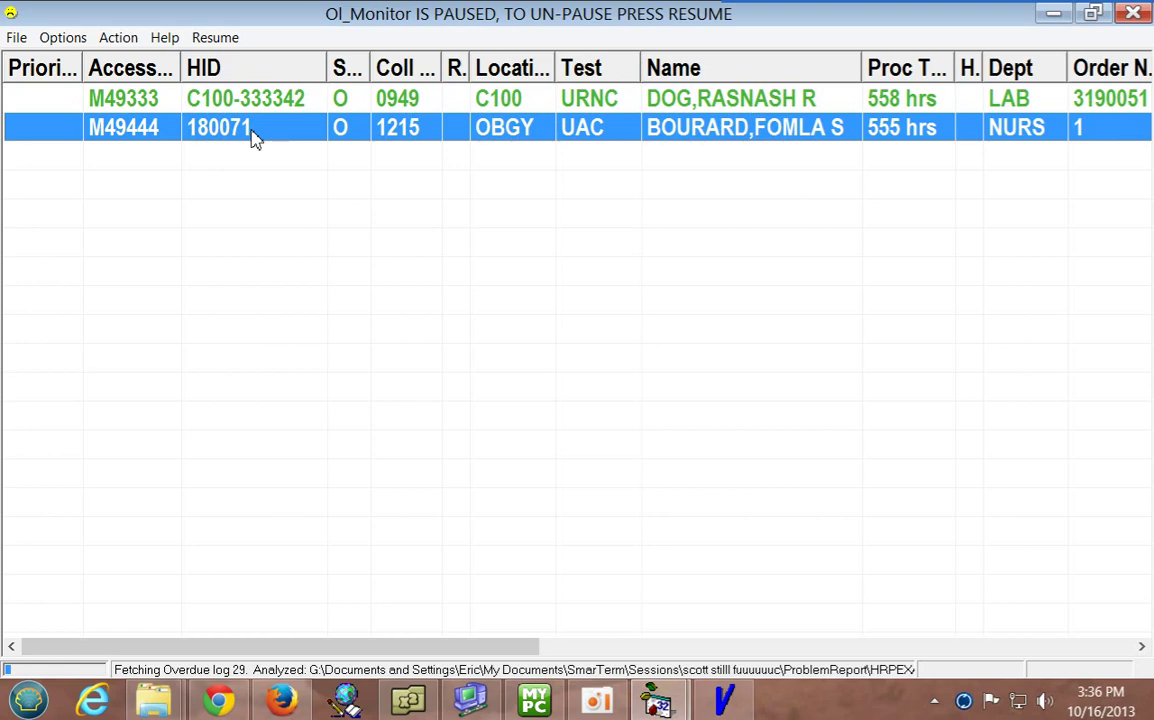
{"action": "left_click", "coordinate": [610, 108]}
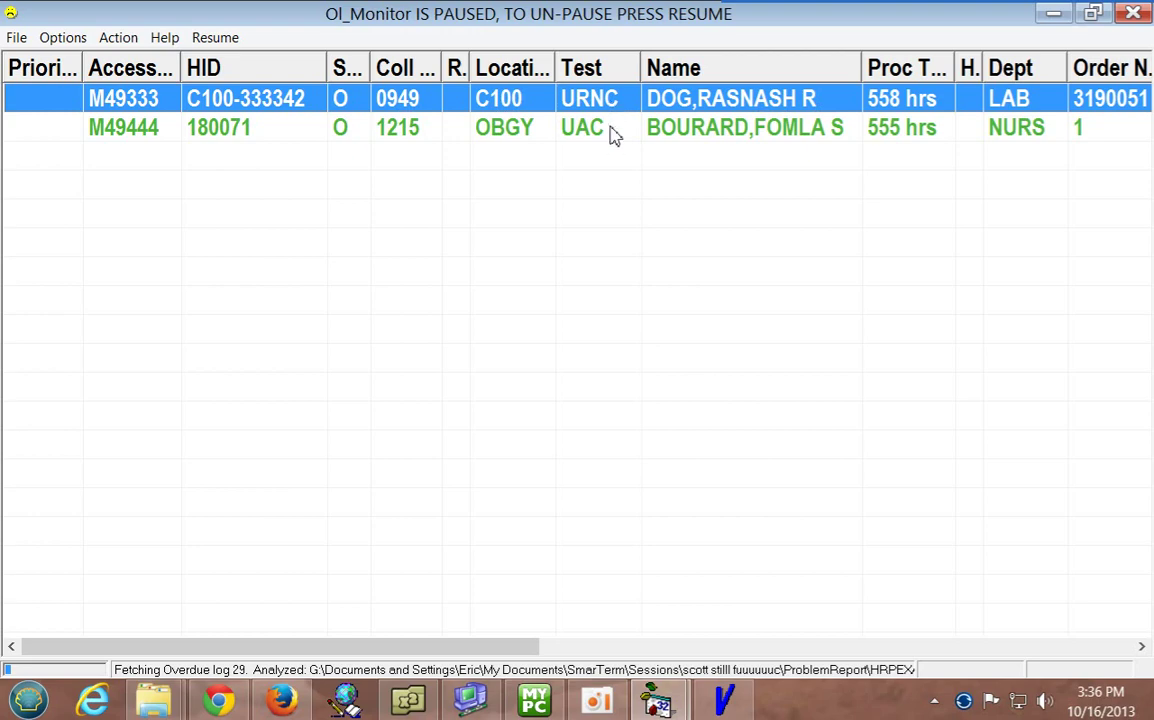
{"action": "left_click", "coordinate": [613, 136]}
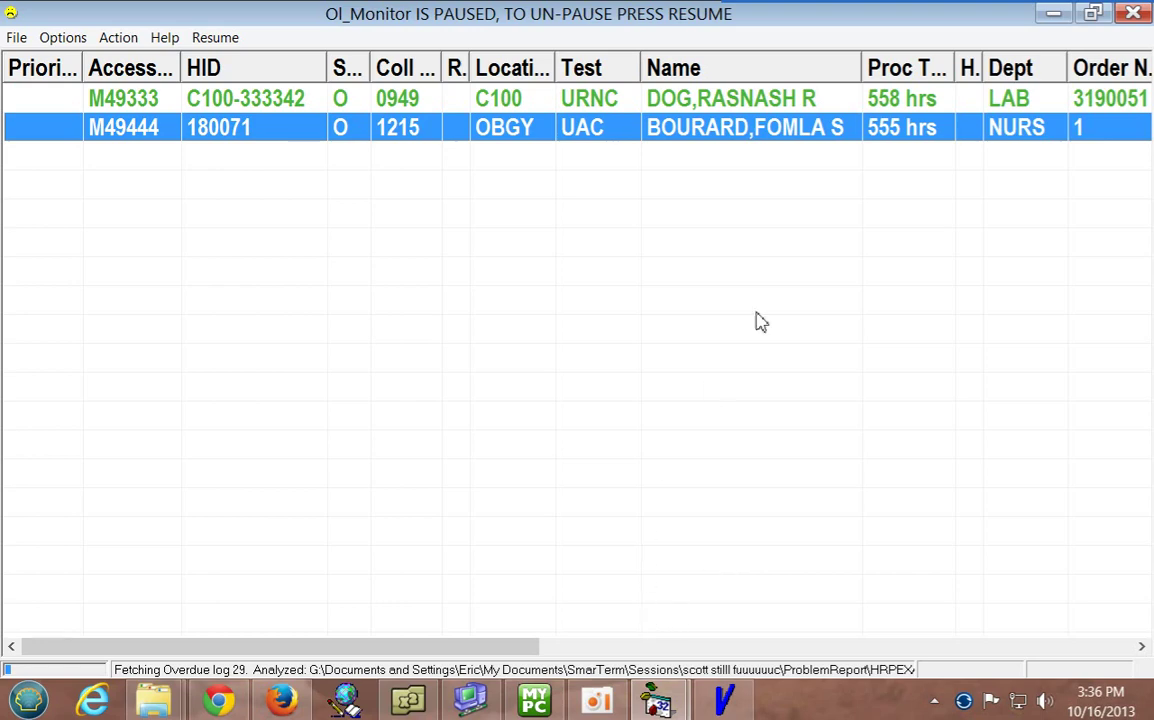
{"action": "left_click", "coordinate": [1040, 105]}
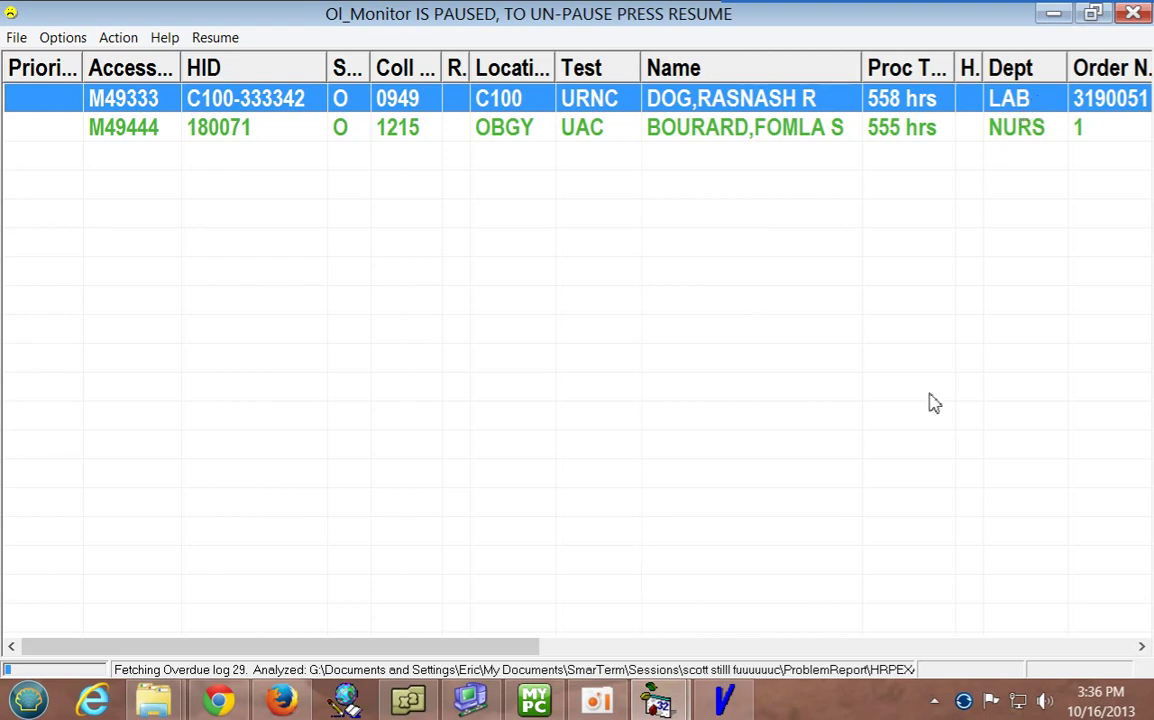
{"action": "left_click", "coordinate": [558, 650]}
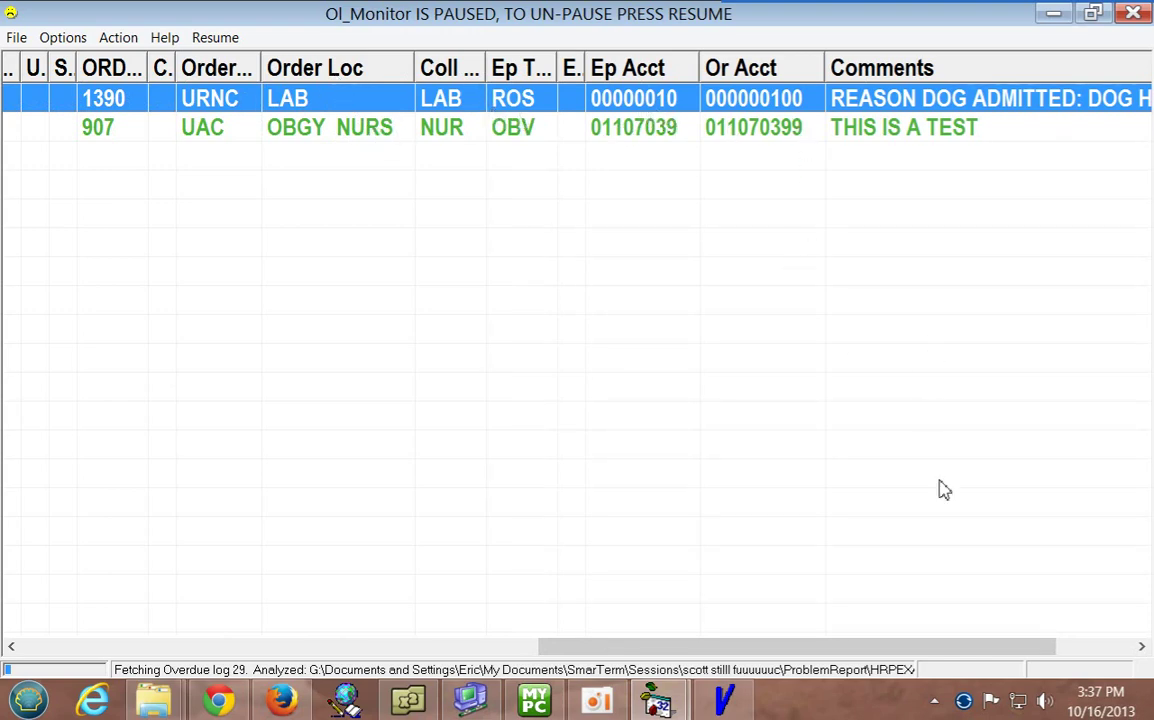
{"action": "left_click", "coordinate": [1097, 650]}
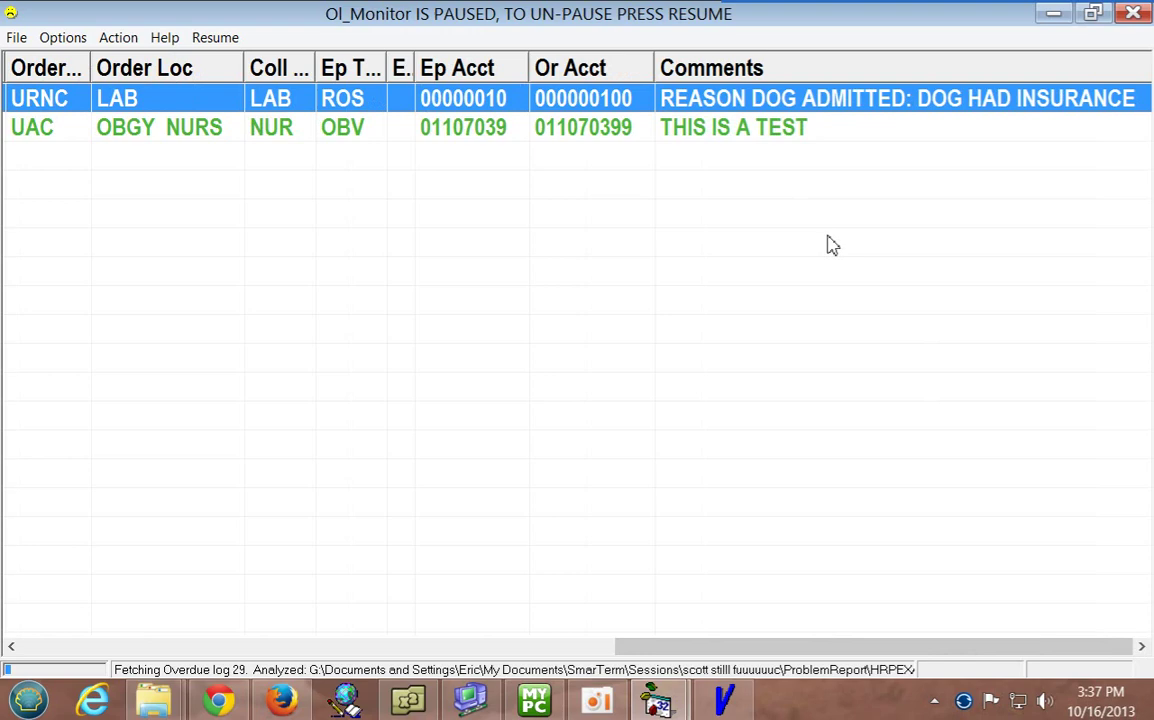
{"action": "left_click", "coordinate": [870, 132]}
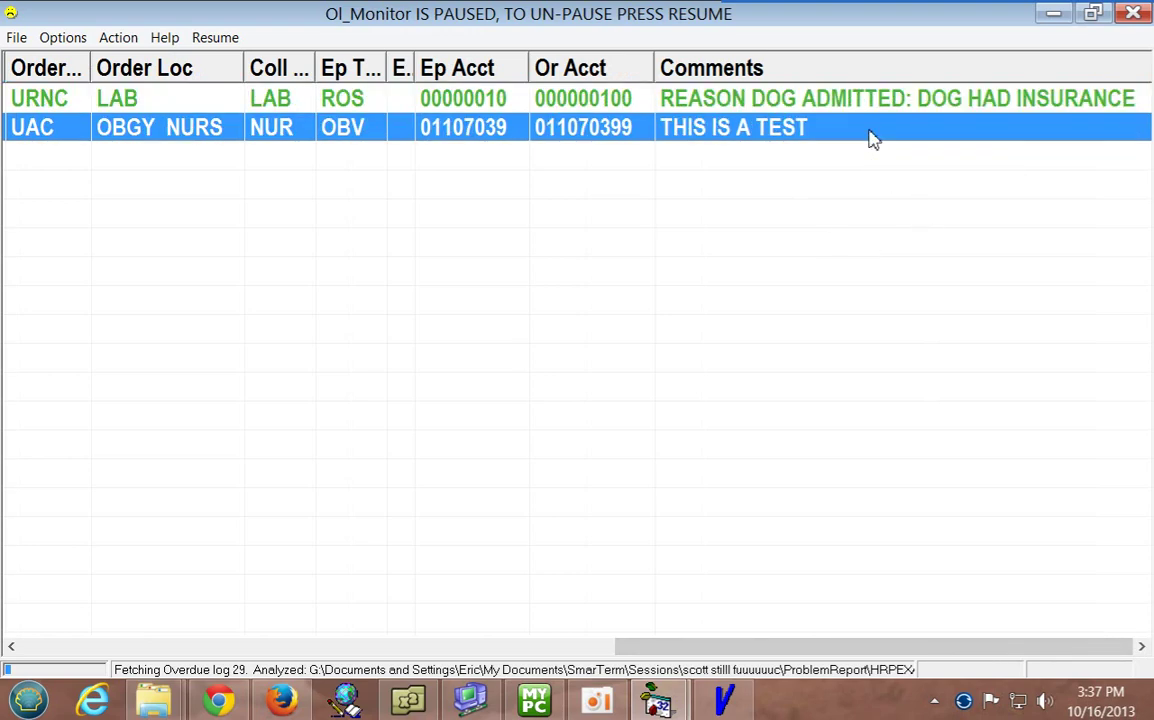
{"action": "left_click", "coordinate": [978, 101]}
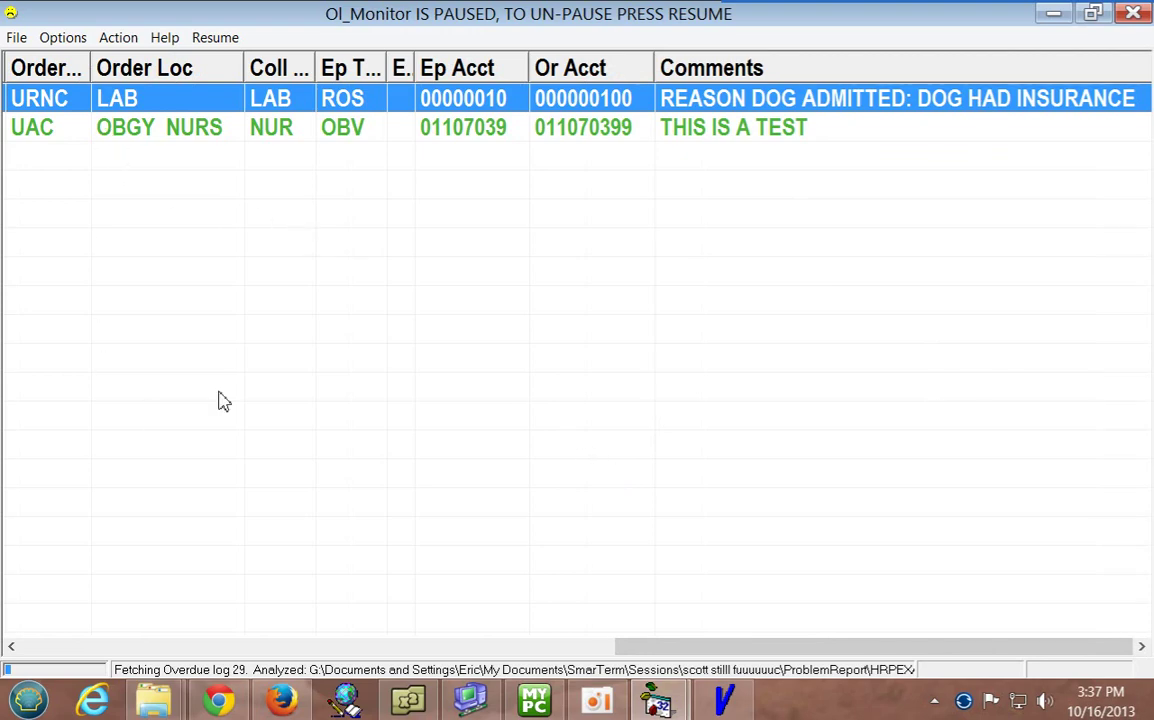
Switch to the SmarTerm session to view the Interface Reports options, checking back once on the order list in Ol_Monitor.
{"action": "left_click", "coordinate": [470, 700]}
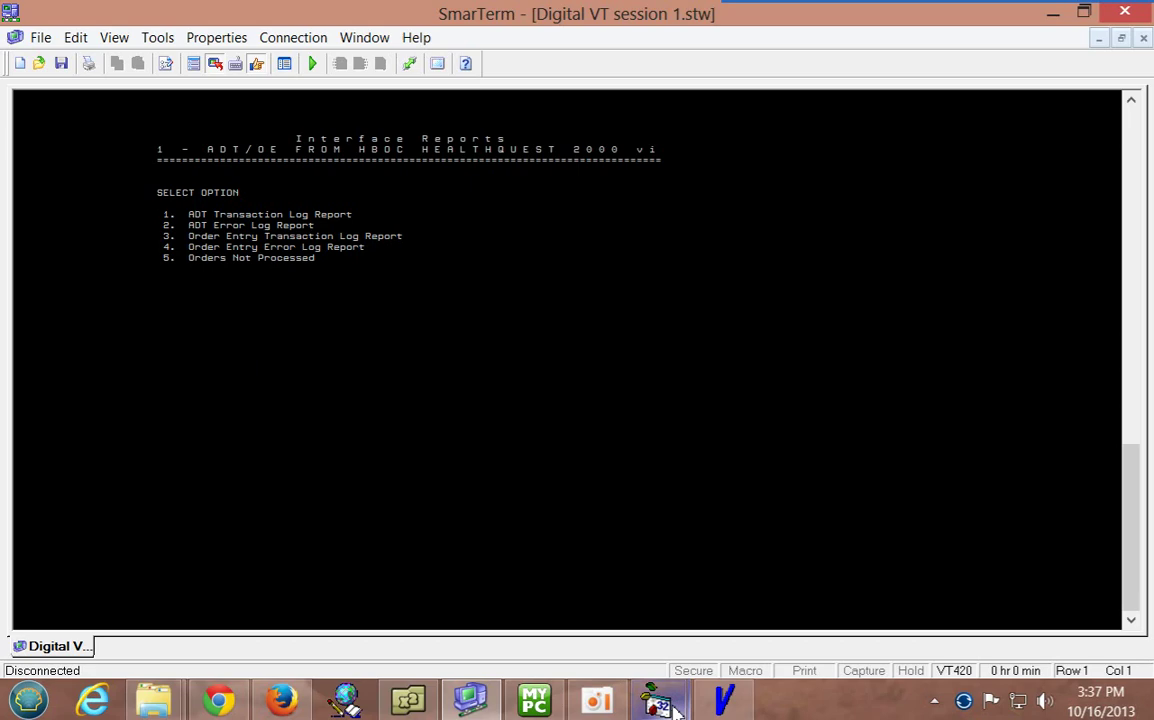
{"action": "mouse_move", "coordinate": [675, 707]}
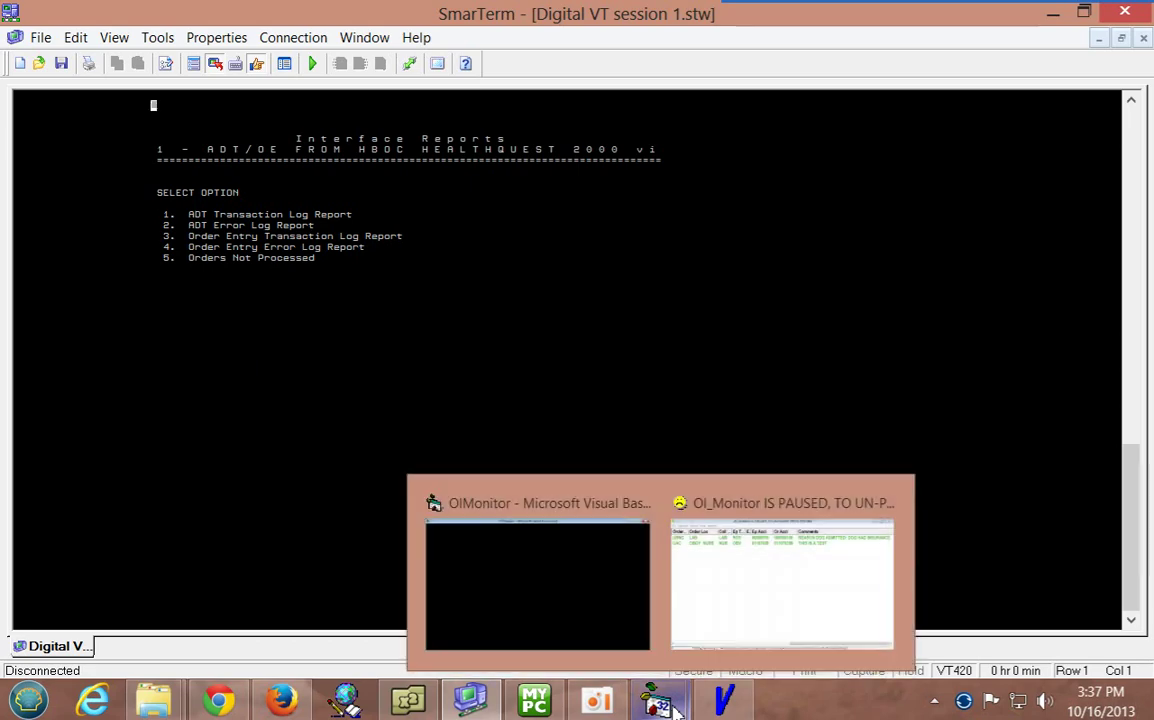
{"action": "left_click", "coordinate": [724, 607]}
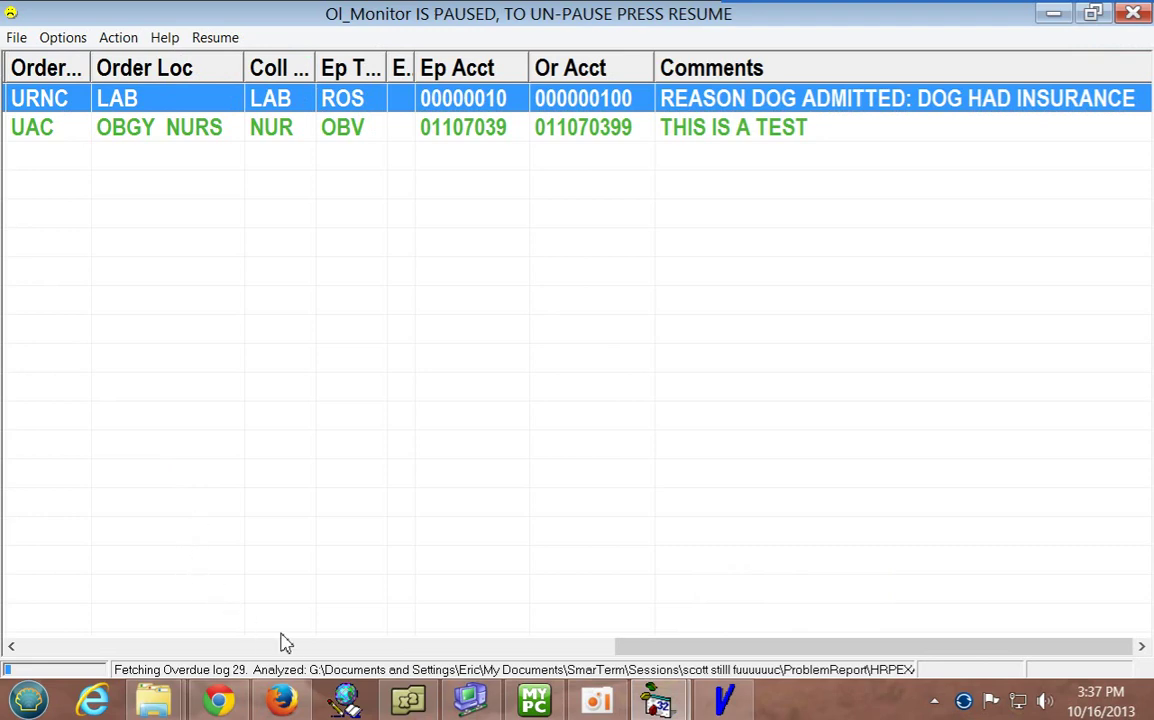
{"action": "left_click", "coordinate": [475, 705]}
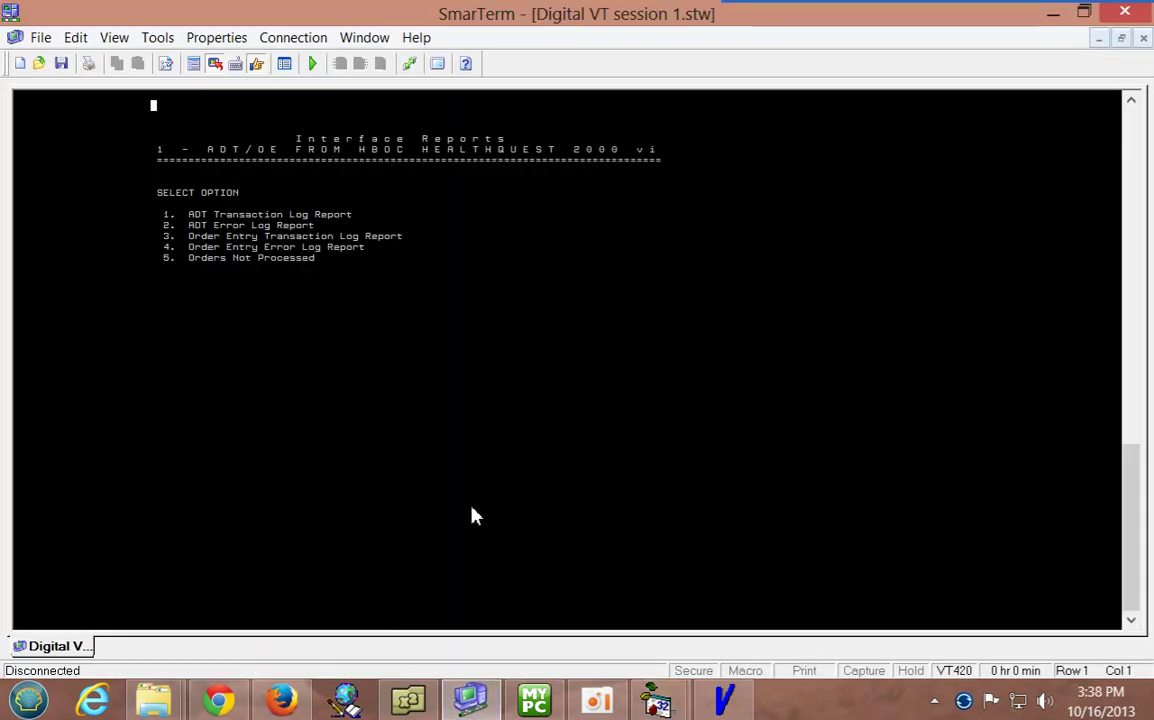